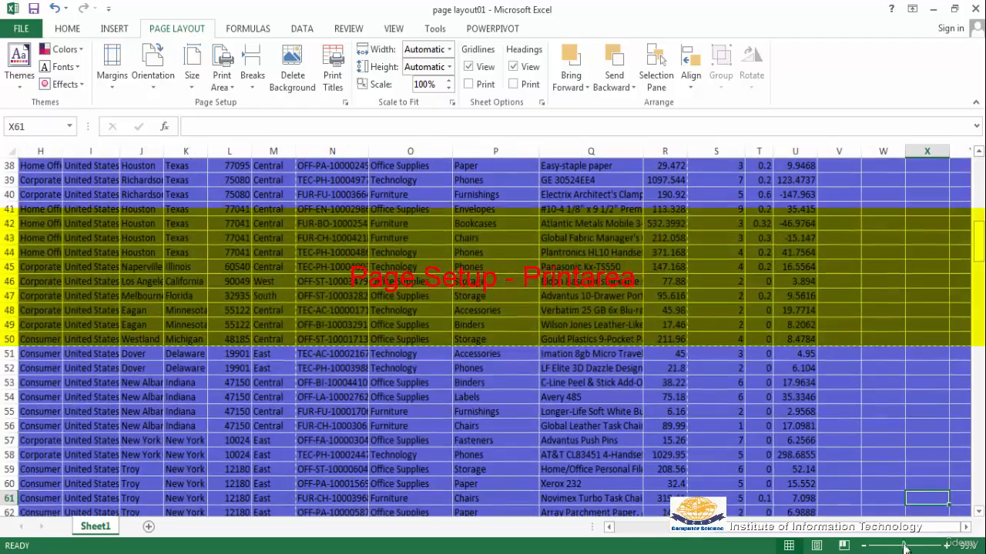
Set the print area to A3:F24, covering the Row ID through Customer ID columns.
{"action": "scroll", "coordinate": [393, 357], "scroll_direction": "up", "scroll_amount": 9}
{"action": "scroll", "coordinate": [372, 359], "scroll_direction": "up", "scroll_amount": 3}
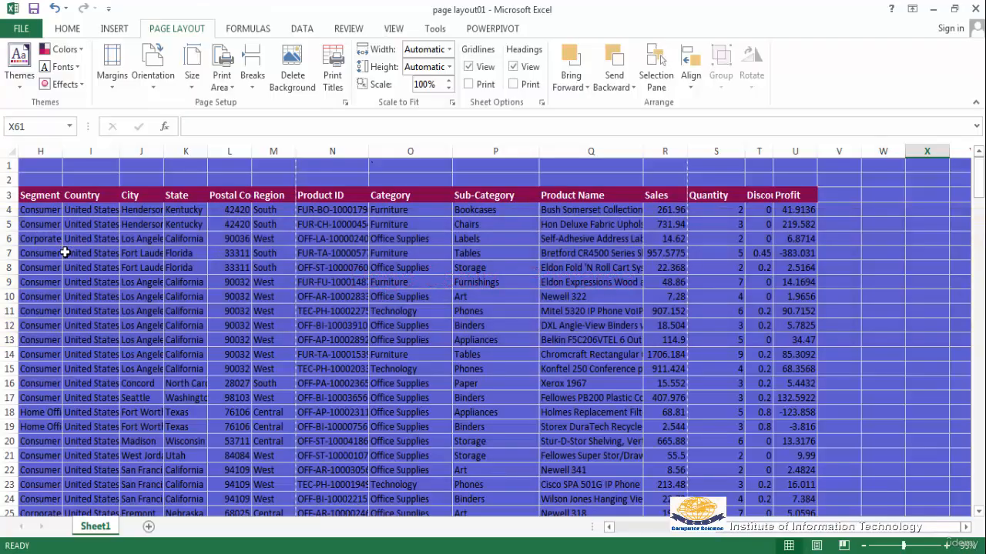
{"action": "left_click", "coordinate": [42, 233]}
{"action": "key", "text": "Left"}
{"action": "key", "text": "Left"}
{"action": "key", "text": "Left"}
{"action": "key", "text": "Left"}
{"action": "key", "text": "Left"}
{"action": "key", "text": "Left"}
{"action": "key", "text": "Left"}
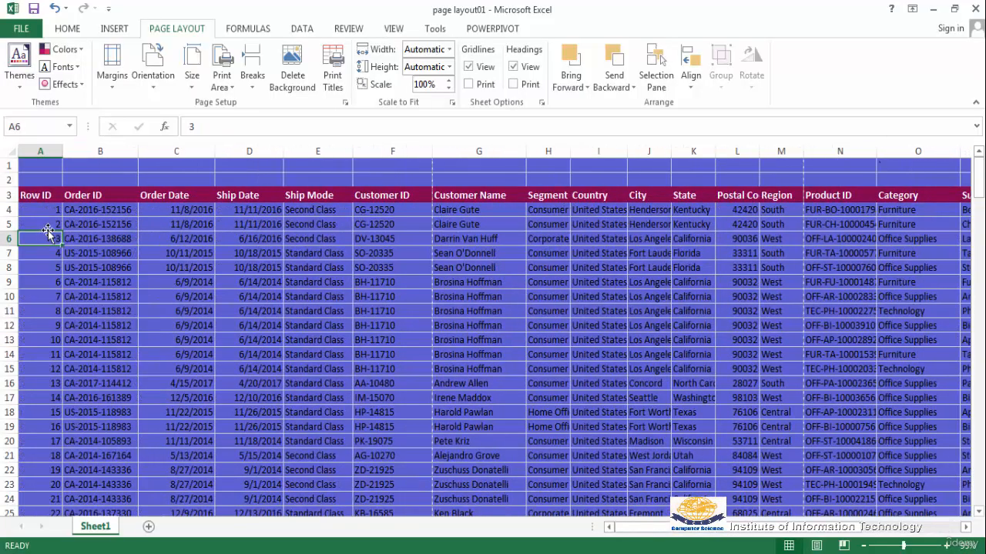
{"action": "left_click_drag", "start_coordinate": [37, 195], "coordinate": [393, 195]}
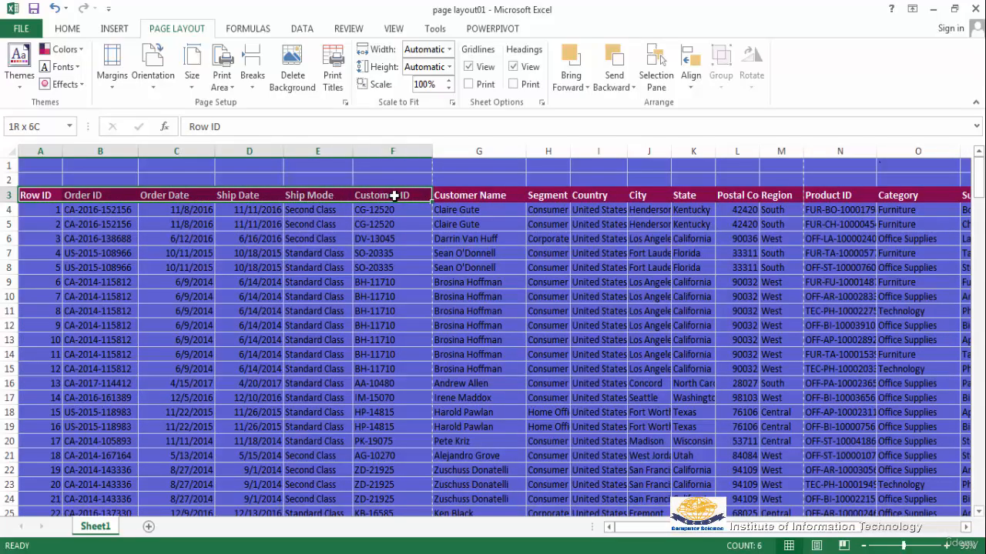
{"action": "left_click_drag", "start_coordinate": [393, 196], "coordinate": [414, 511]}
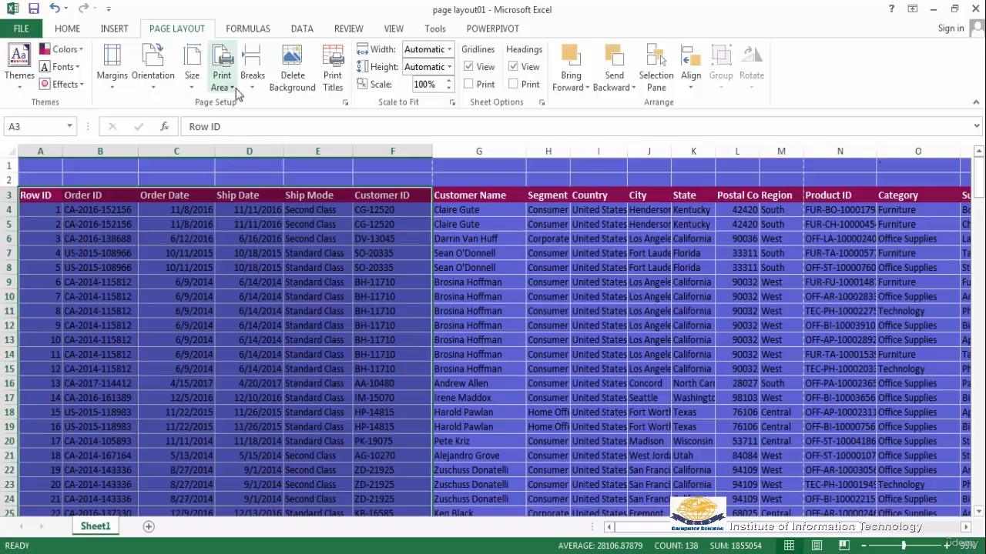
{"action": "left_click", "coordinate": [222, 85]}
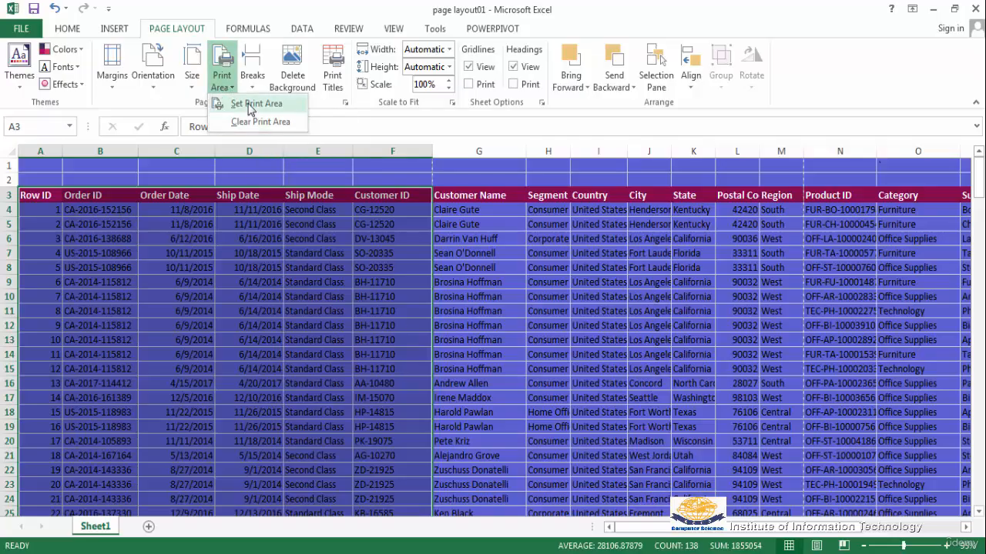
{"action": "left_click", "coordinate": [250, 104]}
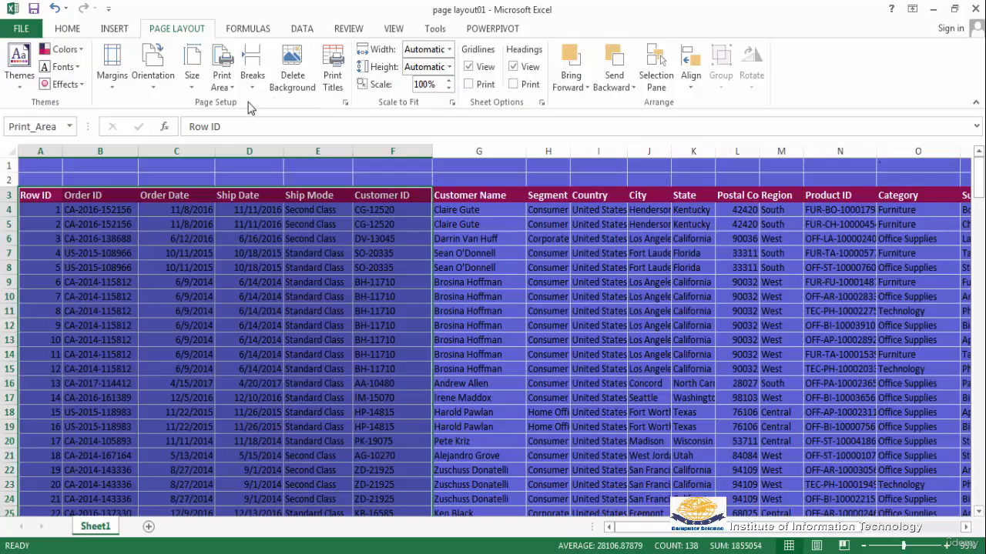
Preview the printout of the new print area.
{"action": "left_click", "coordinate": [317, 383]}
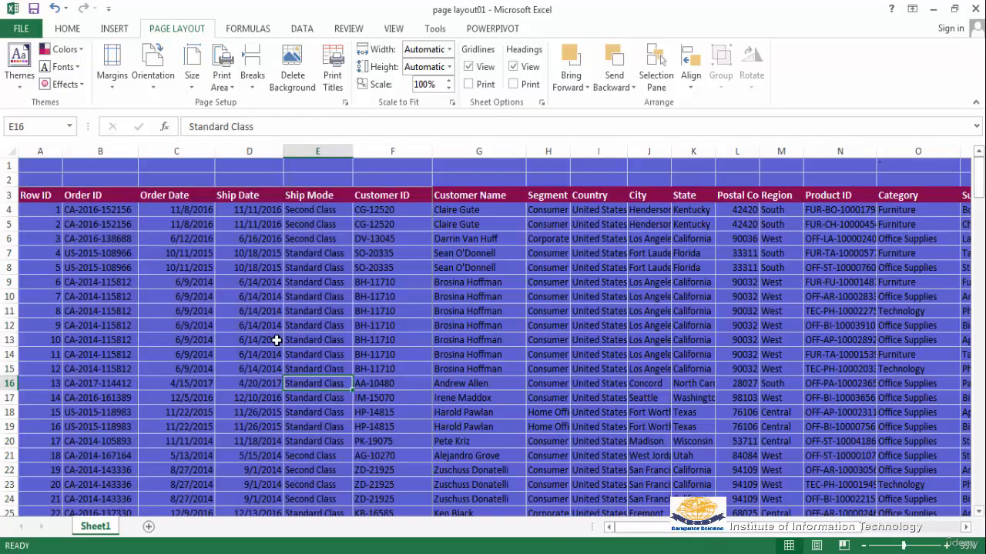
{"action": "left_click", "coordinate": [23, 30]}
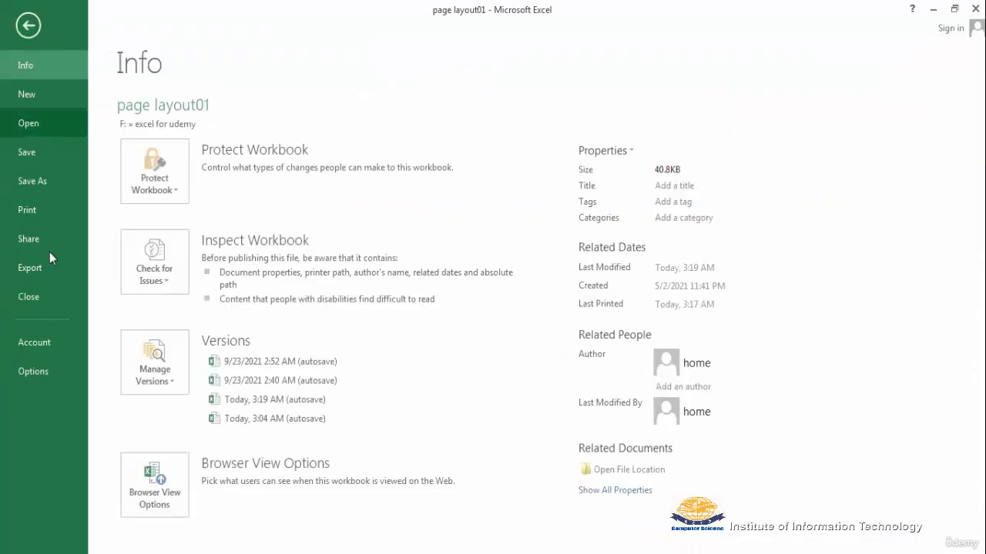
{"action": "left_click", "coordinate": [34, 209]}
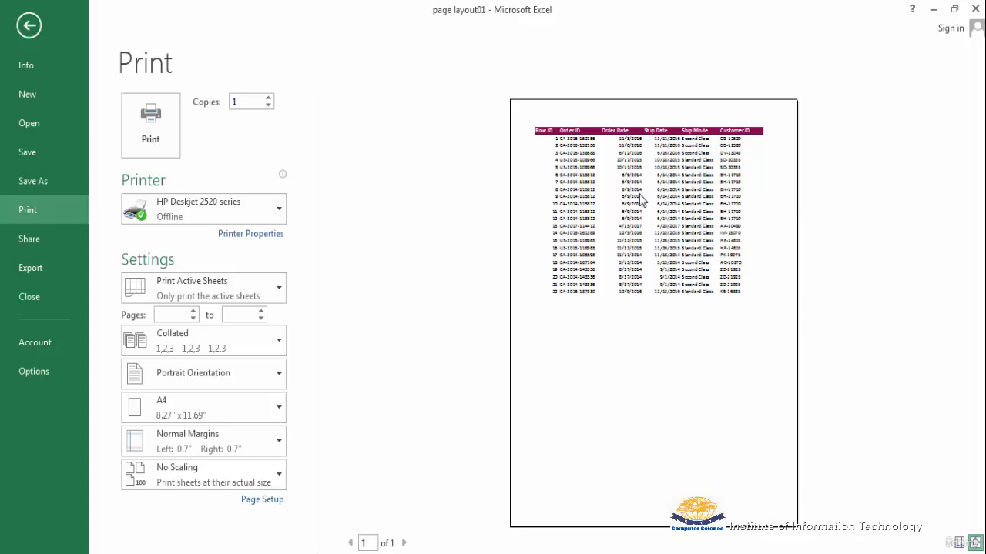
{"action": "key", "text": "Escape"}
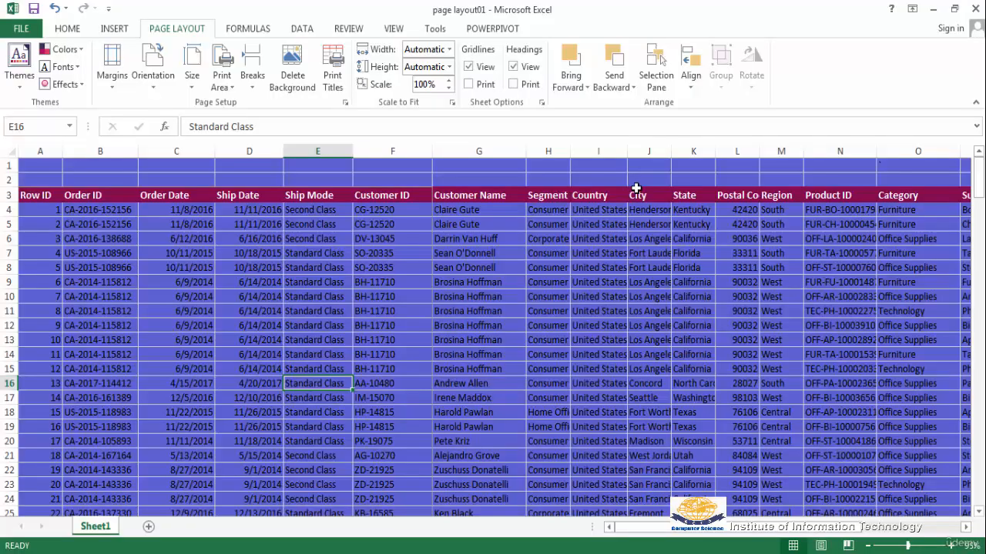
Clear the print area and set a new one on G3:M24, covering Customer Name through Region.
{"action": "left_click", "coordinate": [231, 89]}
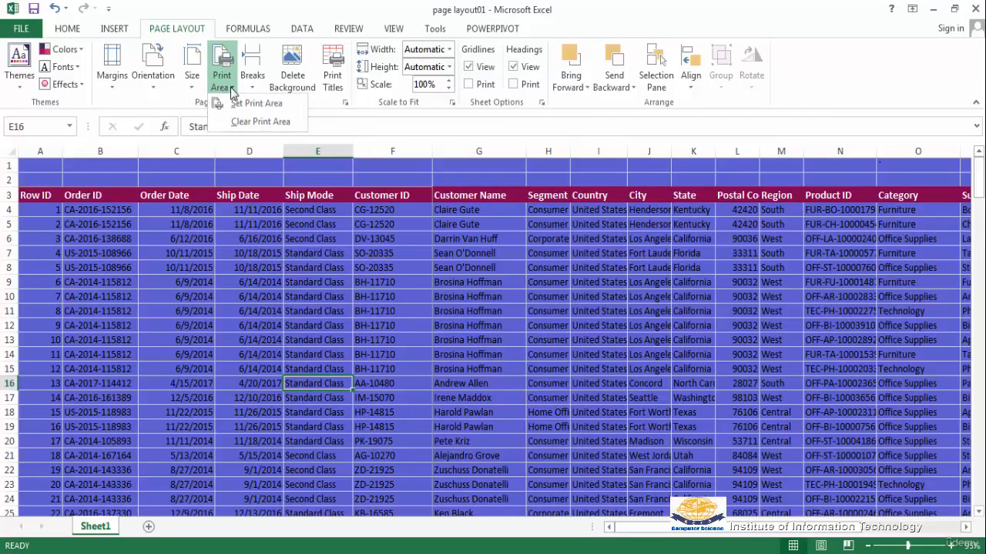
{"action": "left_click", "coordinate": [254, 123]}
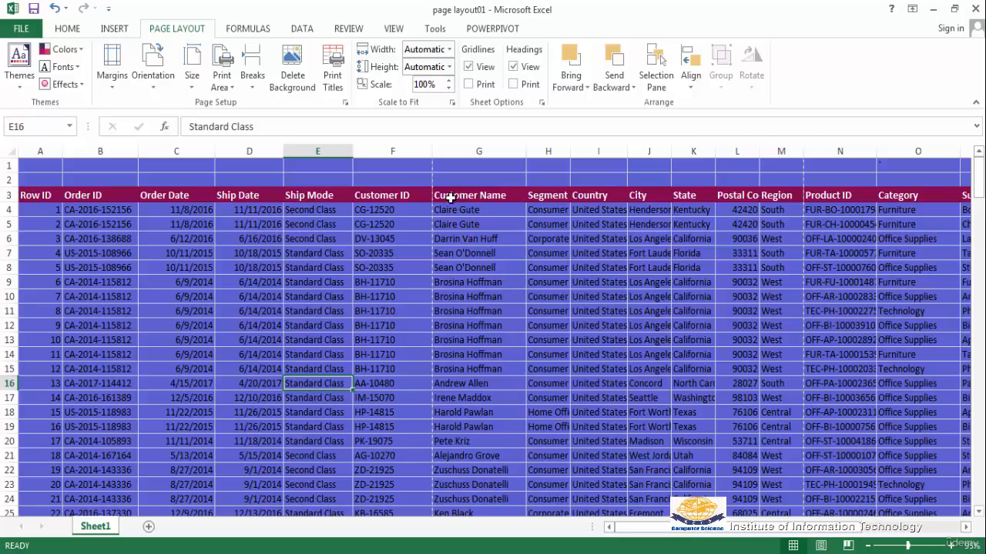
{"action": "left_click", "coordinate": [504, 192]}
{"action": "left_click_drag", "start_coordinate": [504, 192], "coordinate": [796, 497]}
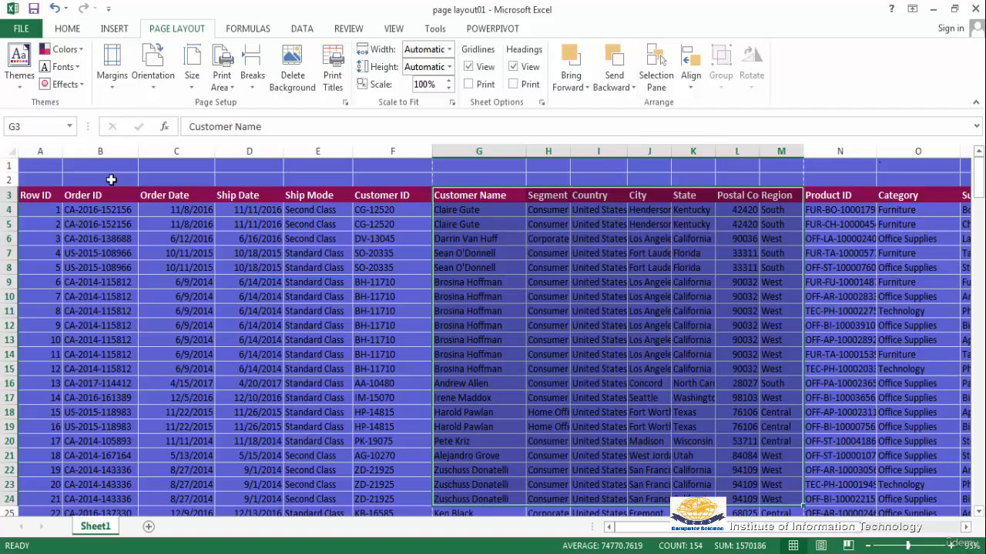
{"action": "left_click", "coordinate": [232, 89]}
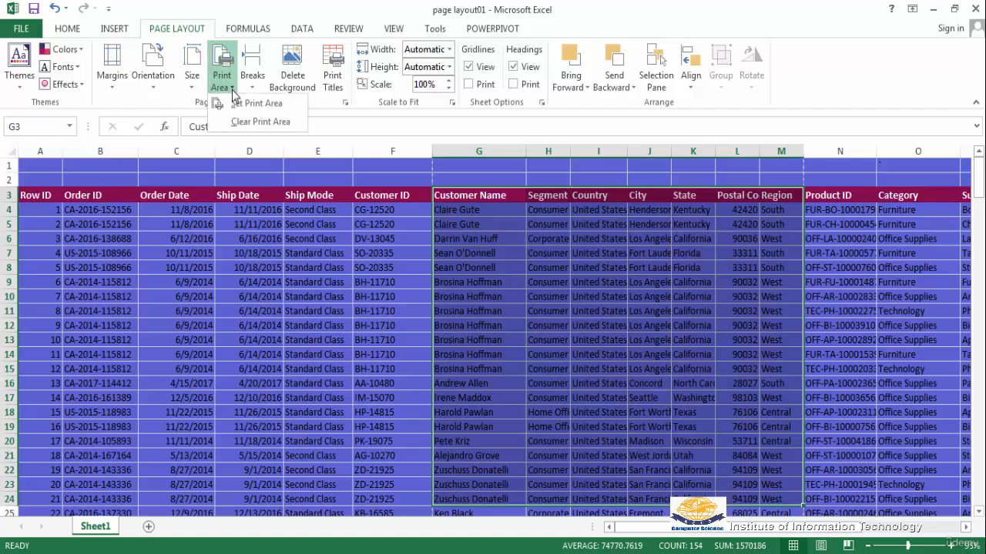
{"action": "left_click", "coordinate": [254, 104]}
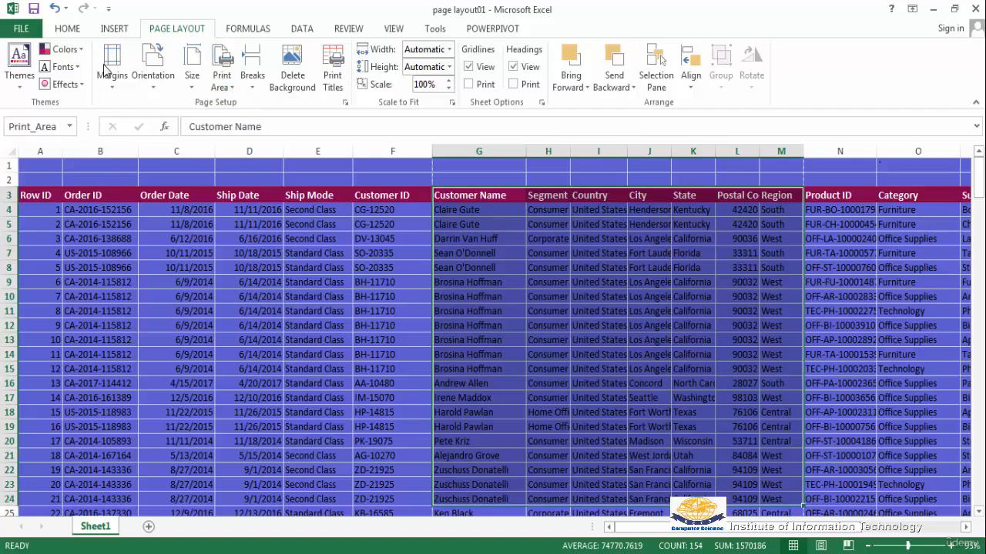
Preview the new print area's printout, zoomed in on the page.
{"action": "left_click", "coordinate": [27, 29]}
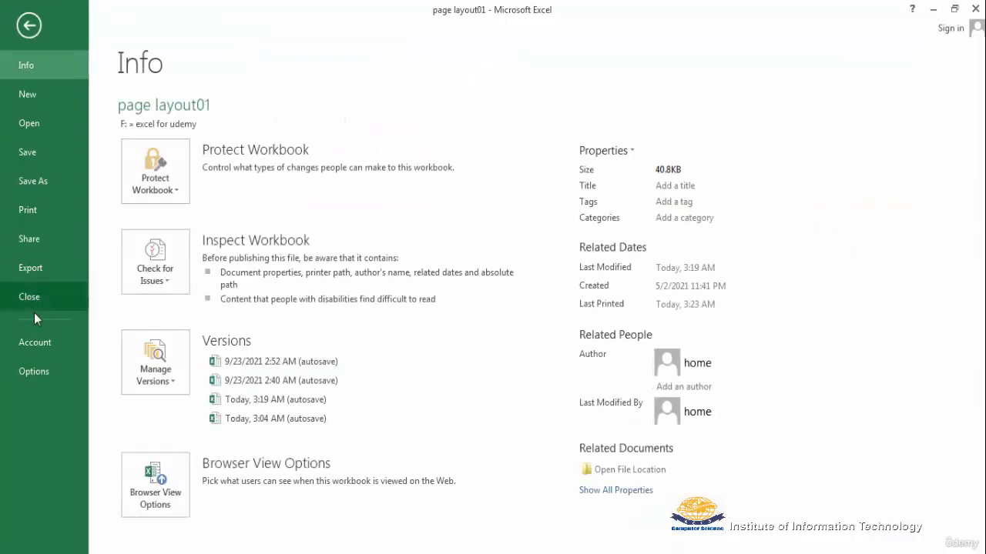
{"action": "left_click", "coordinate": [35, 204]}
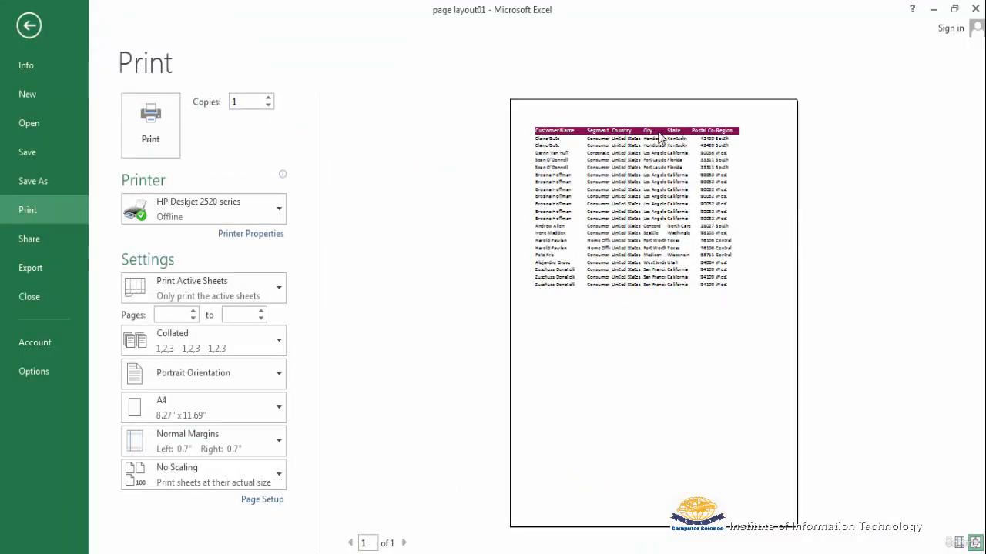
{"action": "left_click", "coordinate": [975, 543]}
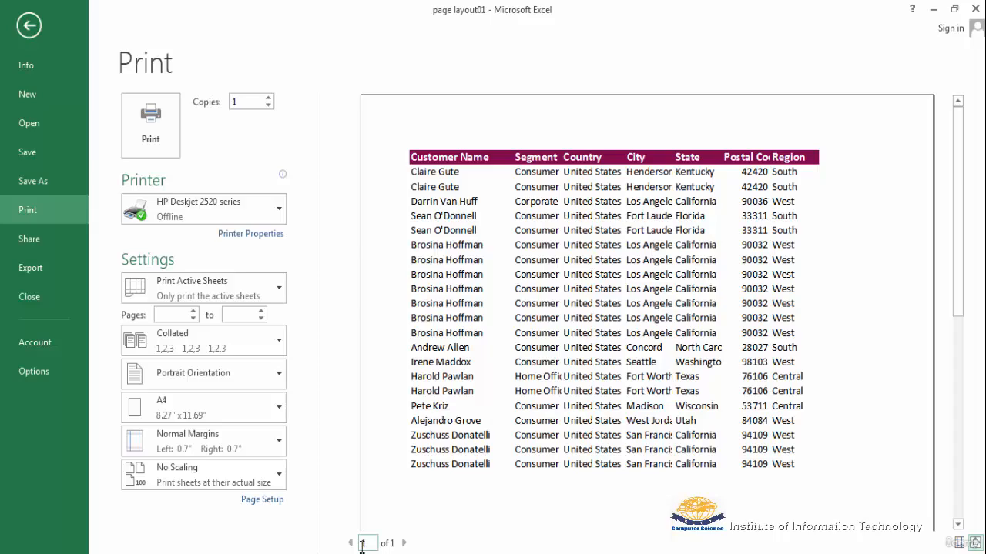
{"action": "mouse_move", "coordinate": [365, 551]}
{"action": "key", "text": "Escape"}
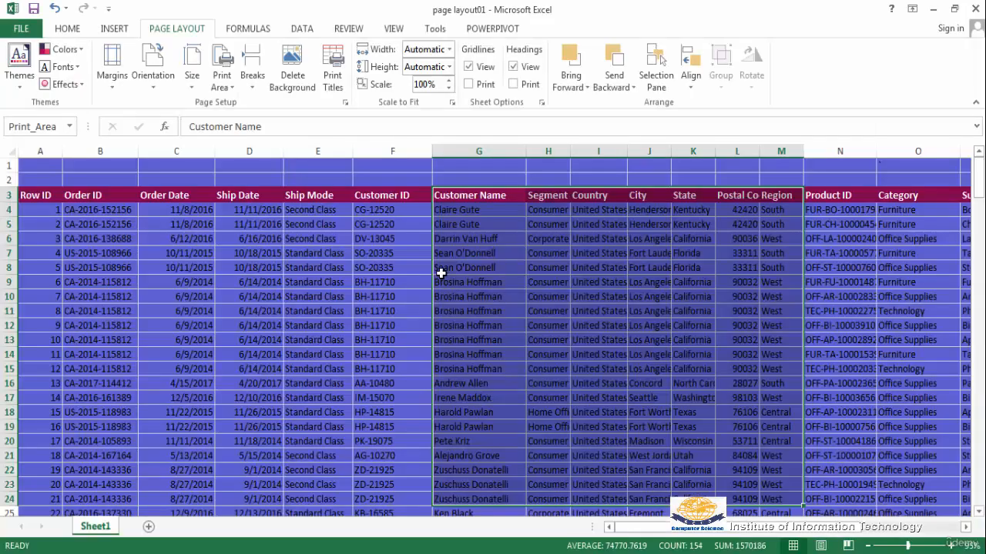
Clear the print area and preview the full sheet's printout.
{"action": "left_click", "coordinate": [229, 89]}
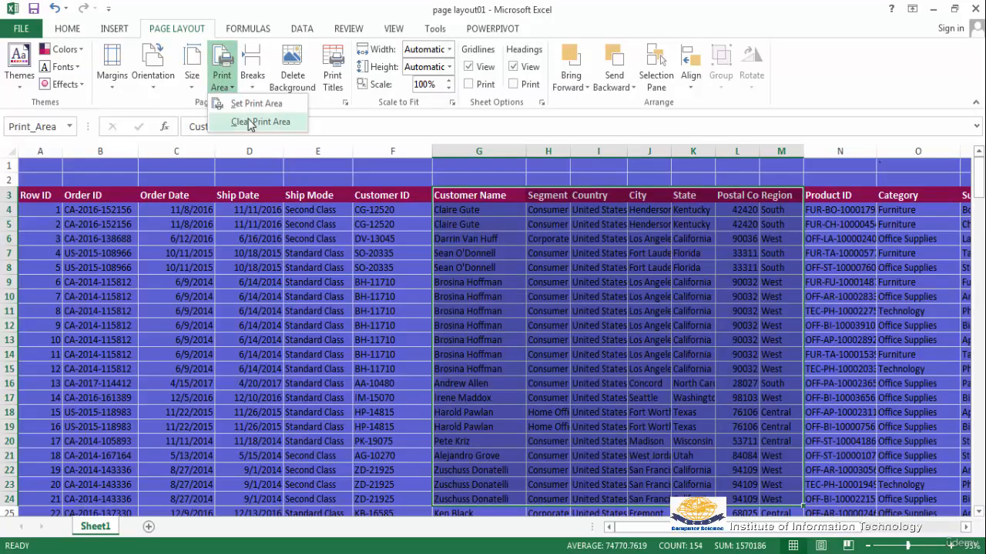
{"action": "left_click", "coordinate": [248, 124]}
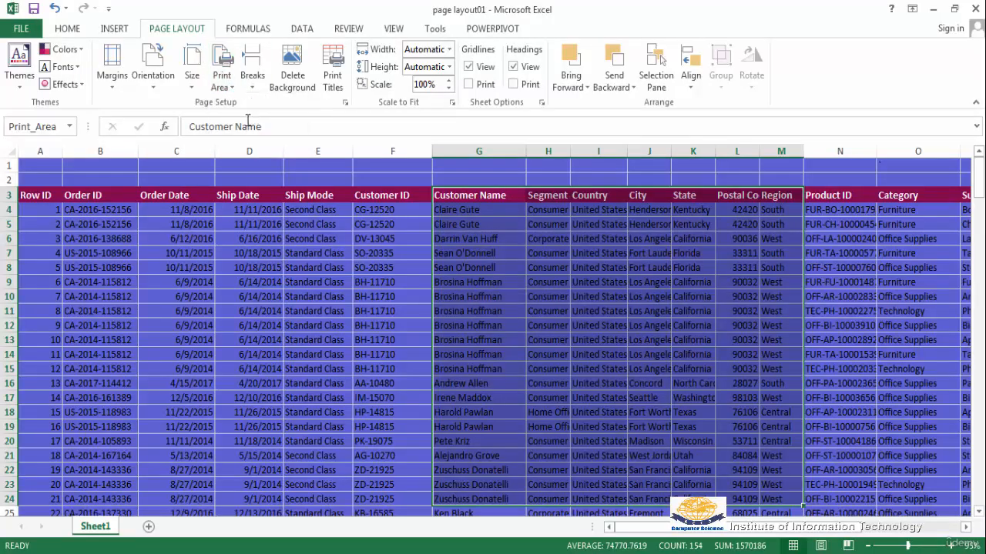
{"action": "left_click", "coordinate": [21, 29]}
{"action": "left_click", "coordinate": [33, 209]}
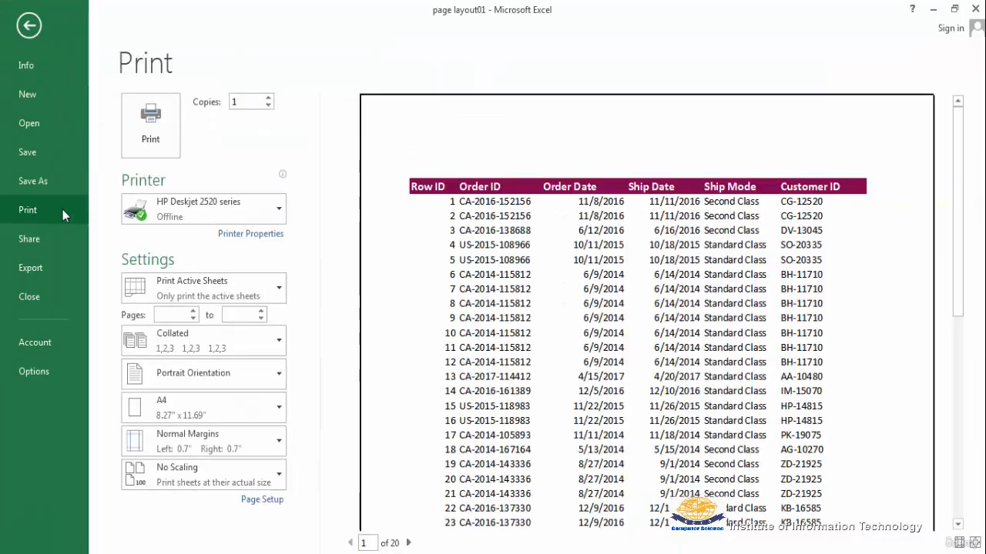
{"action": "scroll", "coordinate": [578, 335], "scroll_direction": "down", "scroll_amount": 3}
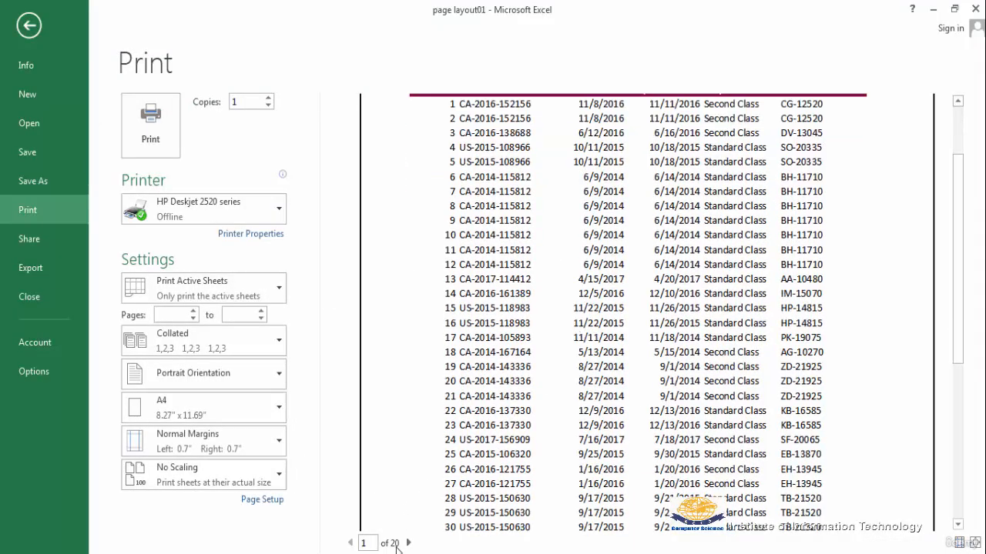
{"action": "key", "text": "Escape"}
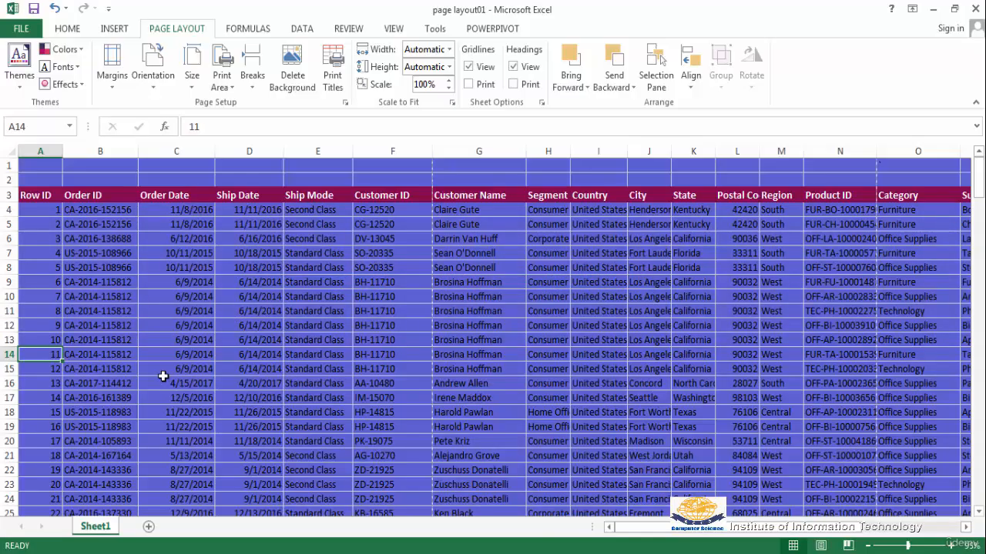
Scroll through the print preview pages of the full sheet.
{"action": "left_click", "coordinate": [21, 31]}
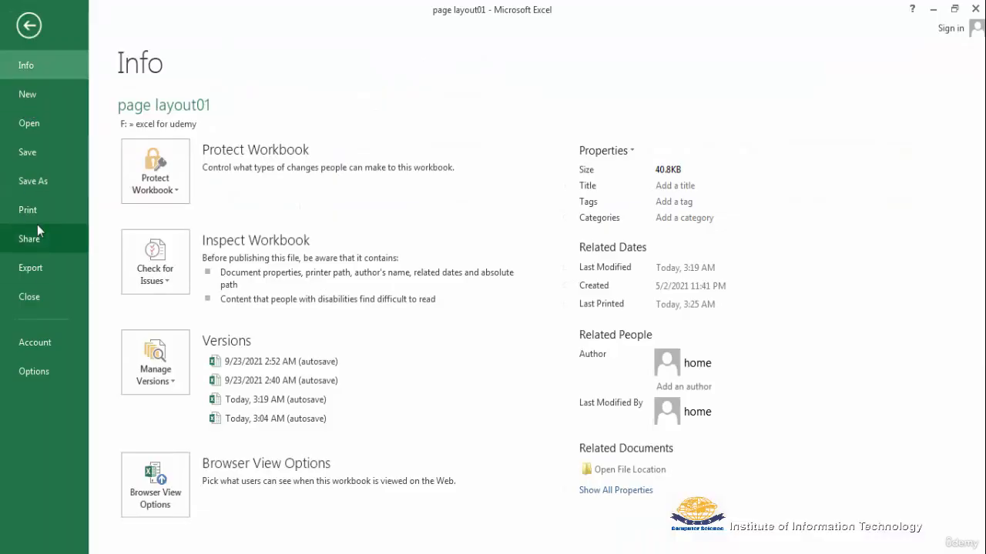
{"action": "left_click", "coordinate": [33, 212]}
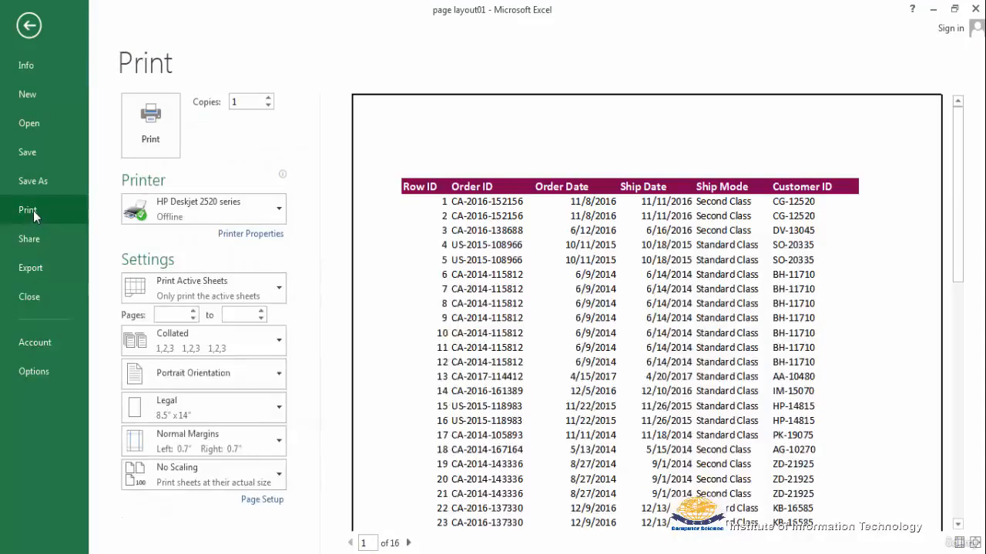
{"action": "scroll", "coordinate": [477, 378], "scroll_direction": "down", "scroll_amount": 3}
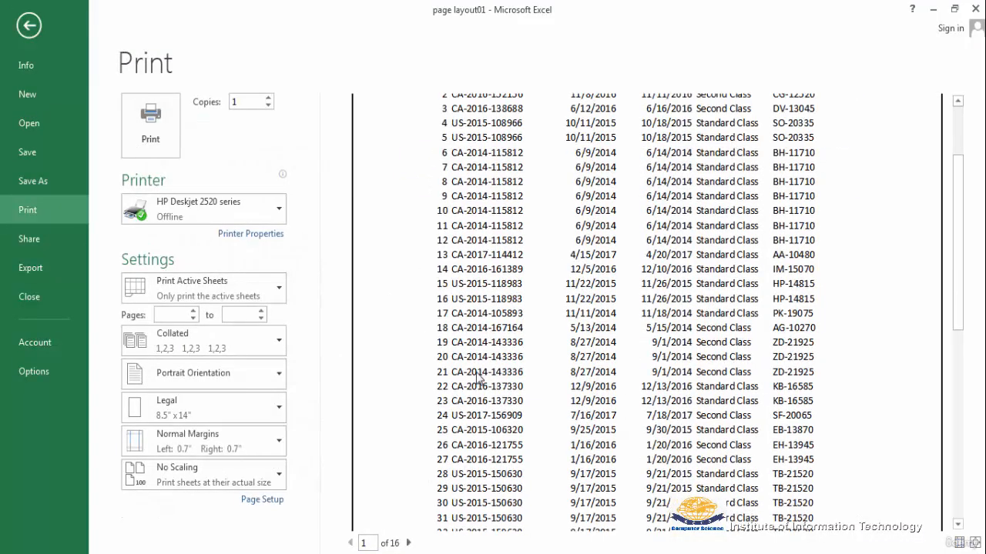
{"action": "key", "text": "Escape"}
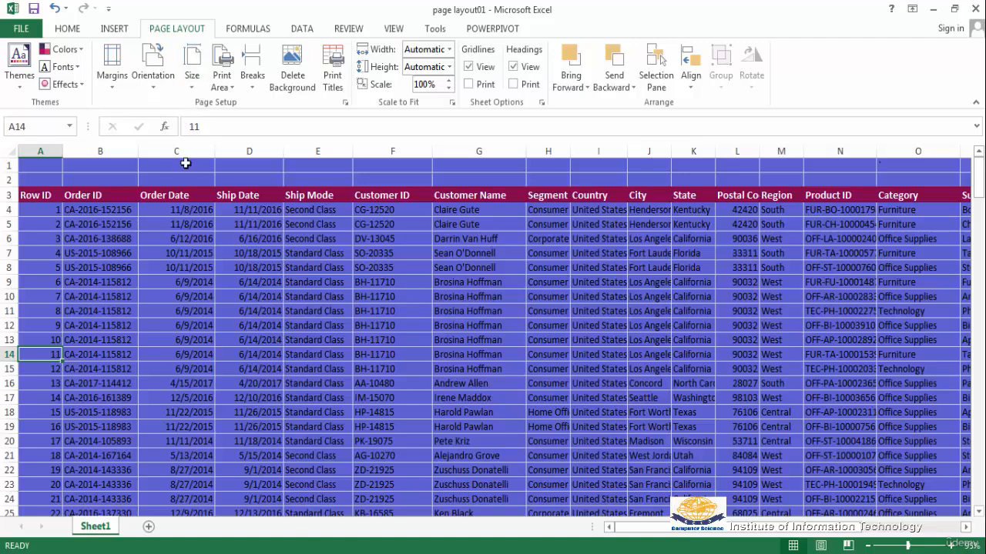
Check the paper size options and browse the print preview pages once more.
{"action": "left_click", "coordinate": [193, 88]}
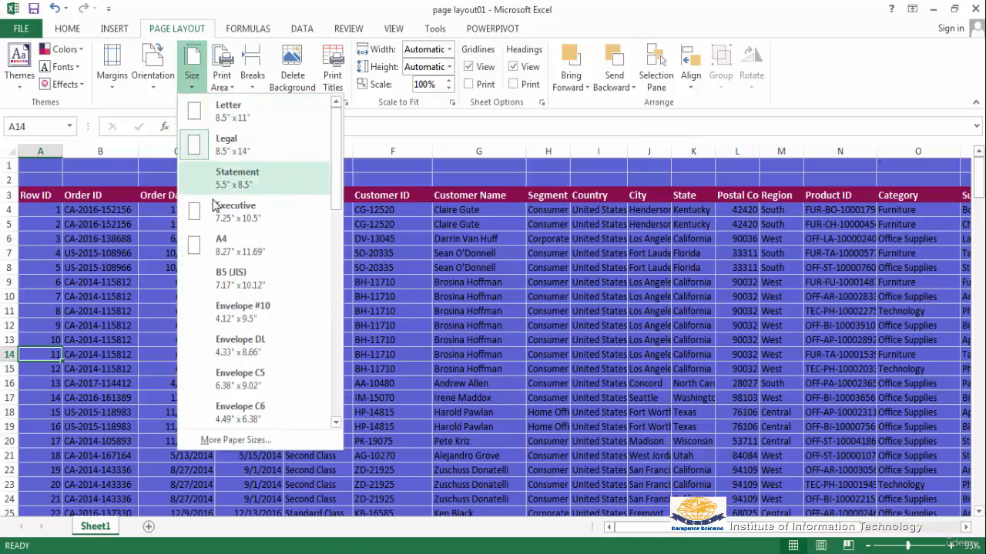
{"action": "left_click", "coordinate": [103, 317]}
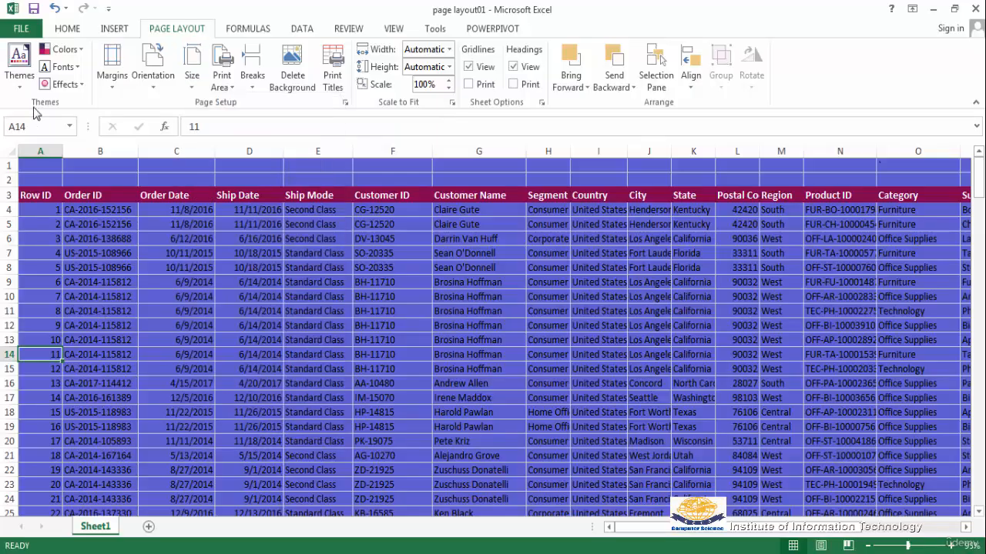
{"action": "left_click", "coordinate": [21, 31]}
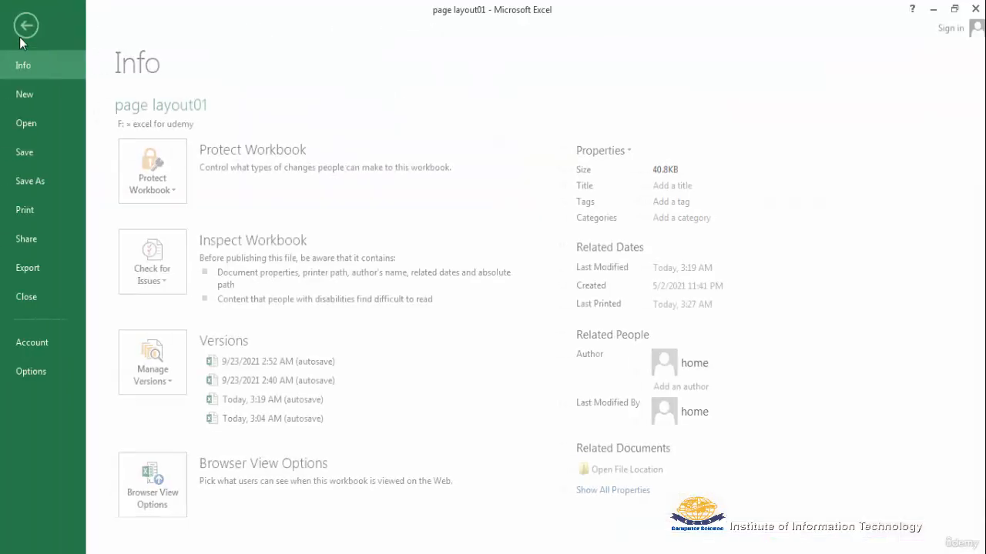
{"action": "left_click", "coordinate": [26, 210]}
{"action": "scroll", "coordinate": [800, 439], "scroll_direction": "down", "scroll_amount": 3}
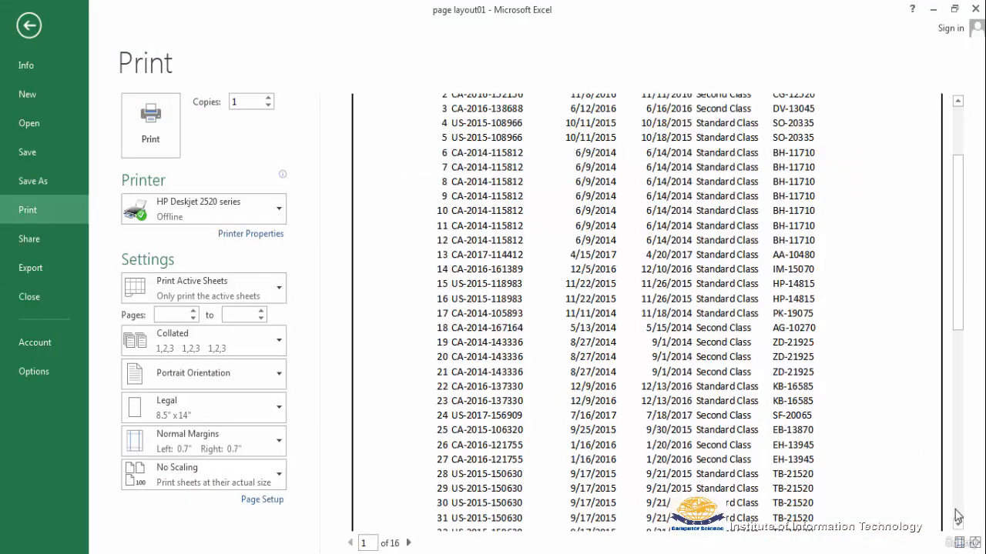
{"action": "scroll", "coordinate": [786, 436], "scroll_direction": "down", "scroll_amount": 1}
{"action": "scroll", "coordinate": [786, 436], "scroll_direction": "down", "scroll_amount": 8}
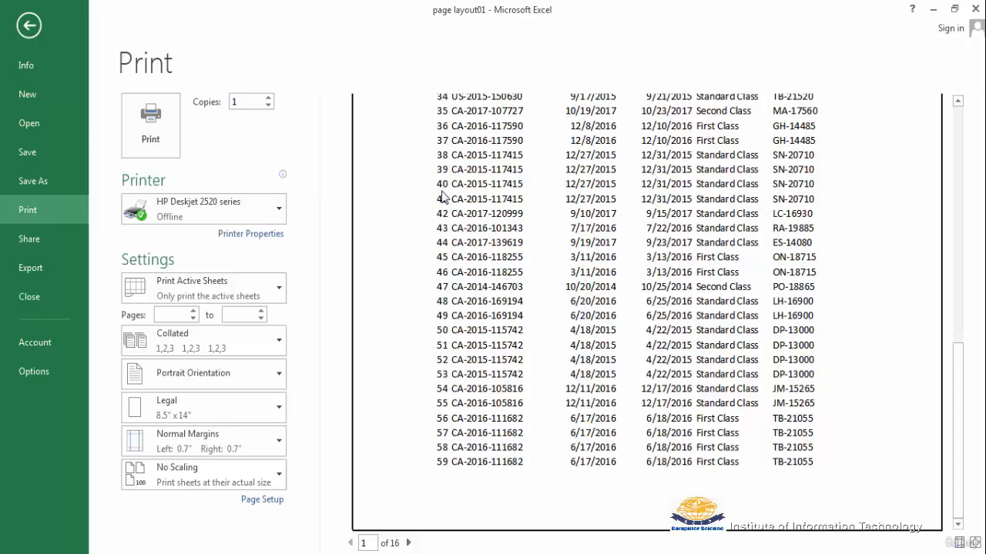
{"action": "key", "text": "Escape"}
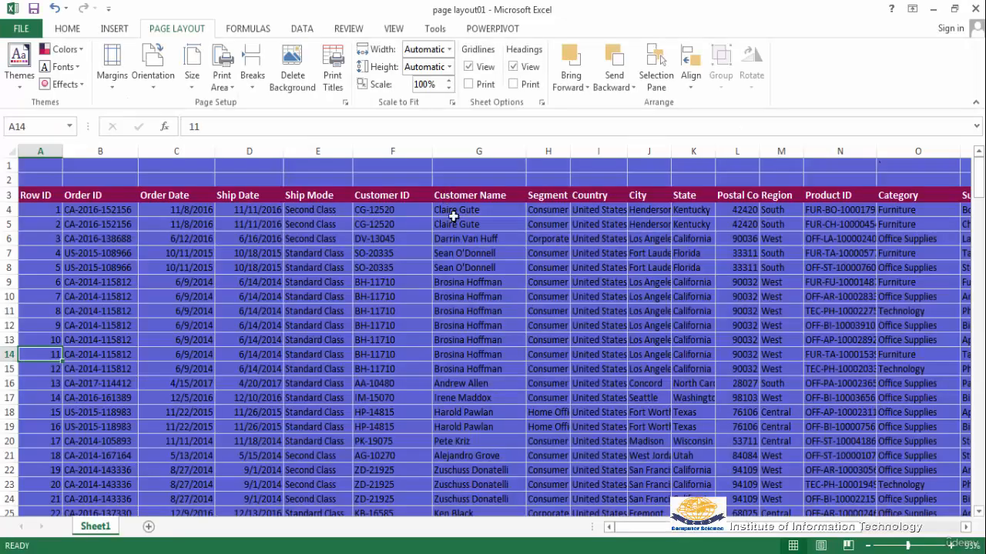
{"action": "scroll", "coordinate": [242, 467], "scroll_direction": "down", "scroll_amount": 7}
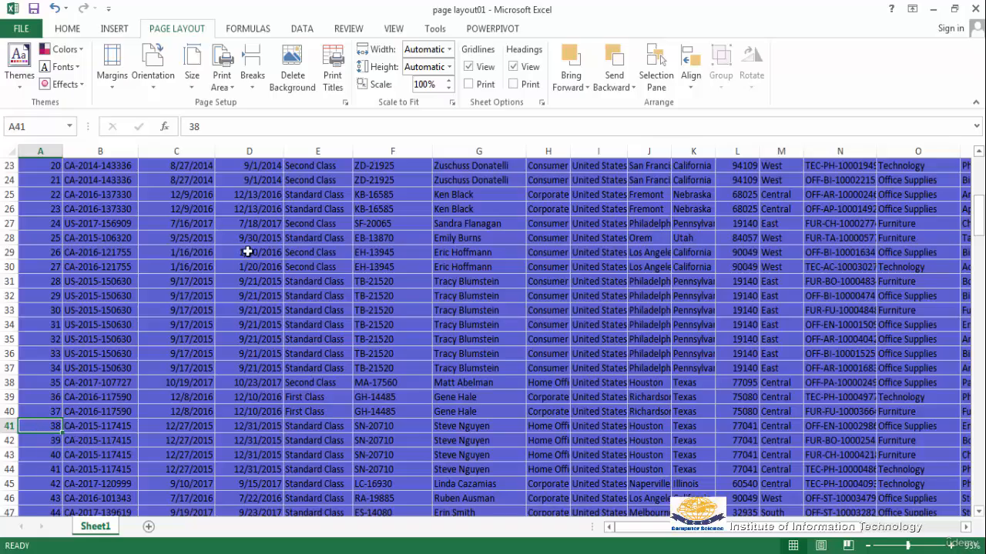
Insert a page break above row 41 and zoom out to see it on the sheet.
{"action": "left_click", "coordinate": [251, 91]}
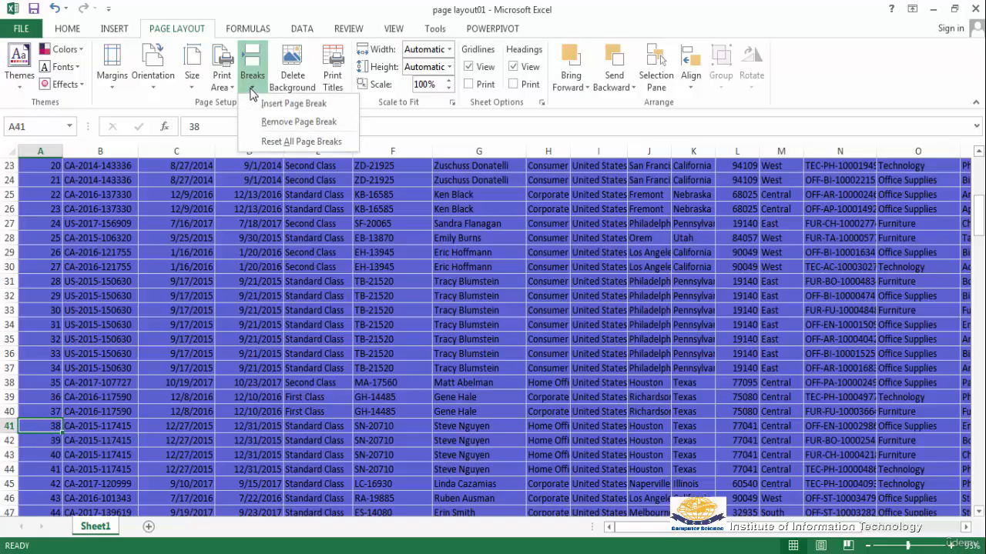
{"action": "left_click", "coordinate": [294, 105]}
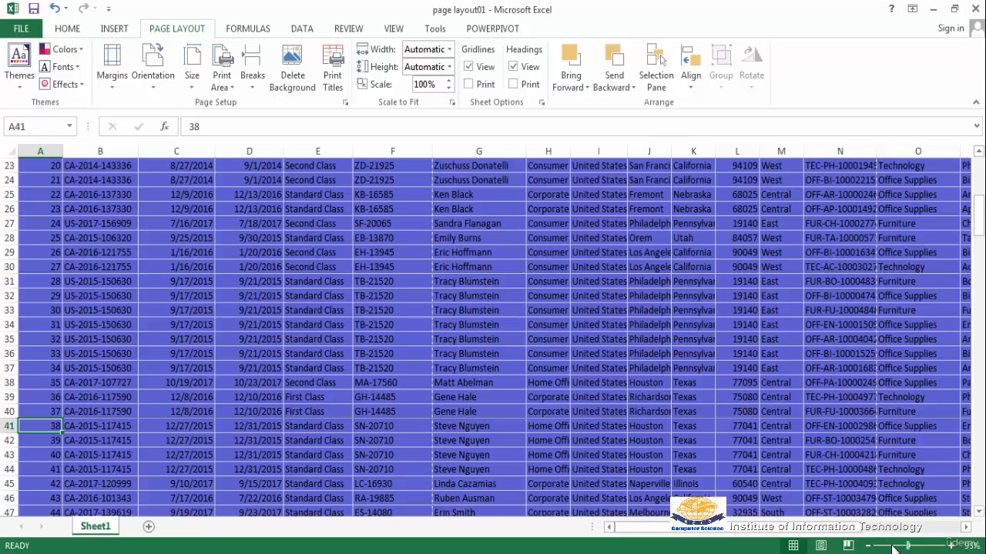
{"action": "mouse_move", "coordinate": [894, 549]}
{"action": "left_mouse_down"}
{"action": "mouse_move", "coordinate": [883, 548]}
{"action": "mouse_move", "coordinate": [894, 549]}
{"action": "left_mouse_up"}
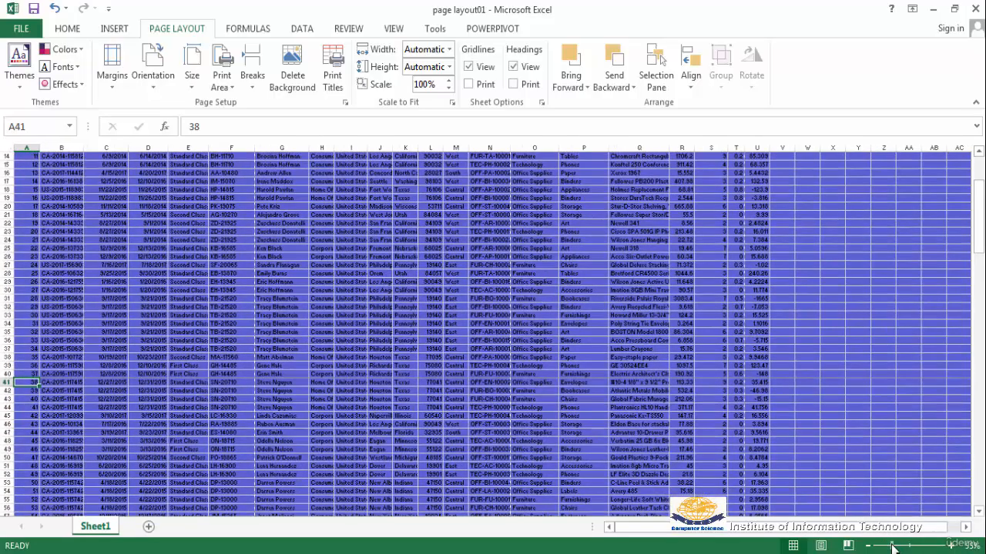
{"action": "left_click_drag", "start_coordinate": [889, 547], "coordinate": [885, 548]}
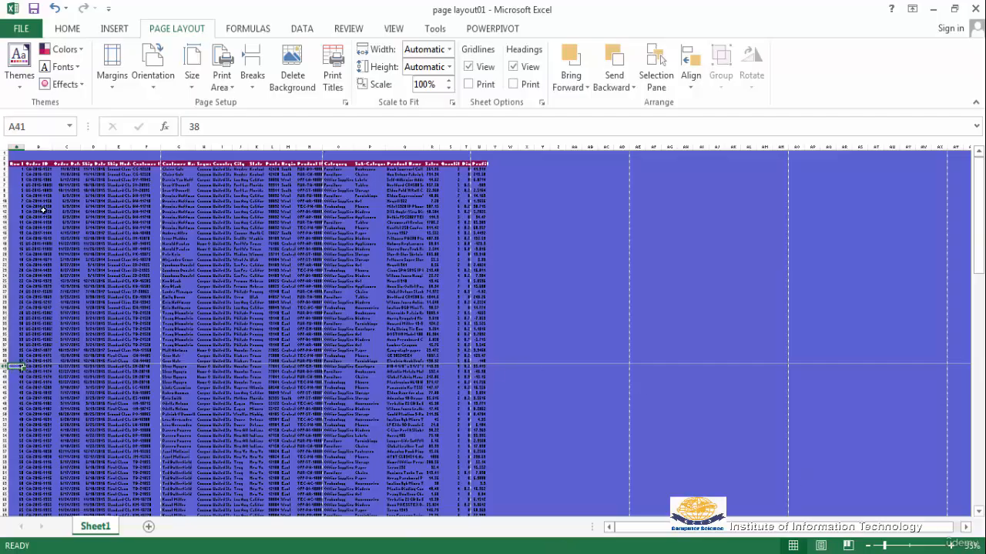
Preview the printout and scroll through the first page to check where it ends.
{"action": "left_click", "coordinate": [21, 28]}
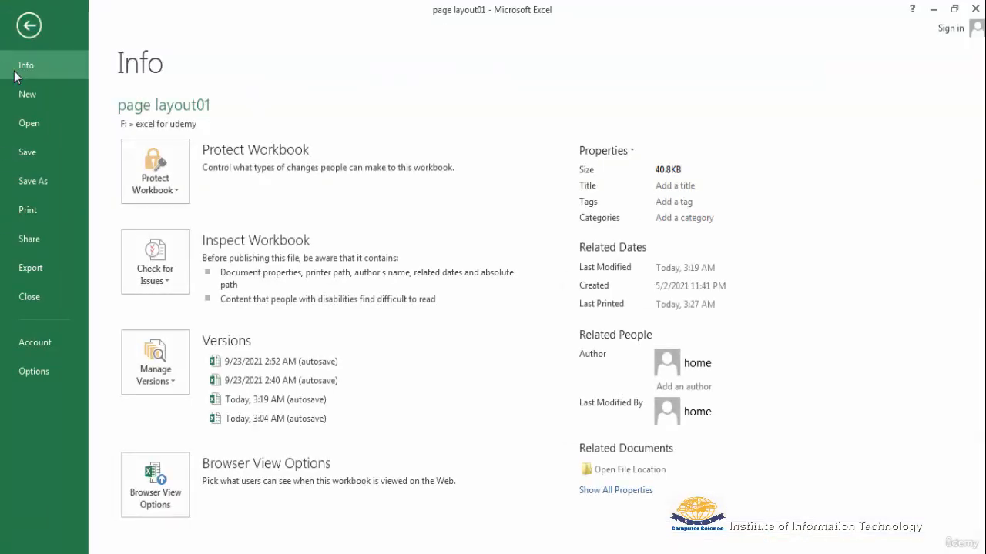
{"action": "left_click", "coordinate": [38, 220]}
{"action": "scroll", "coordinate": [595, 422], "scroll_direction": "down", "scroll_amount": 1}
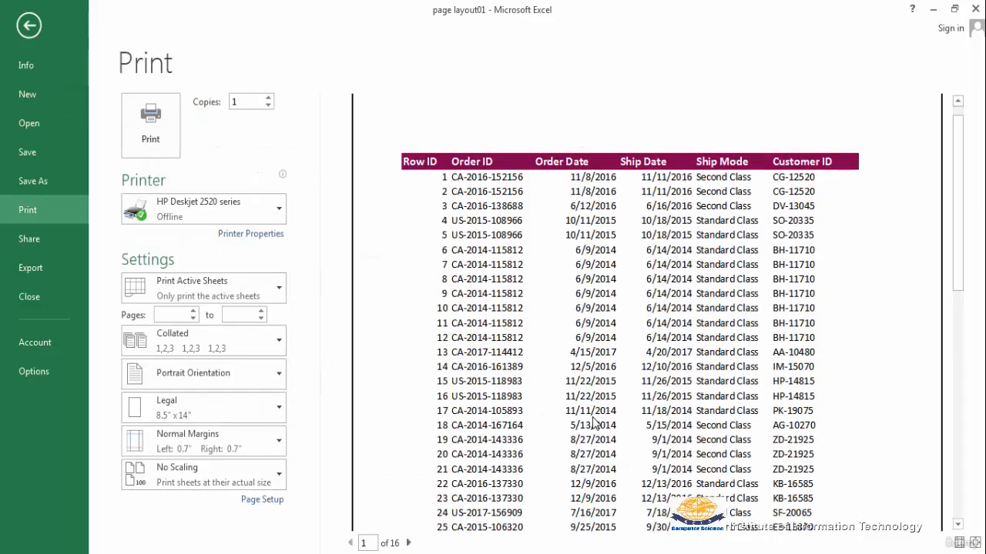
{"action": "scroll", "coordinate": [594, 422], "scroll_direction": "down", "scroll_amount": 5}
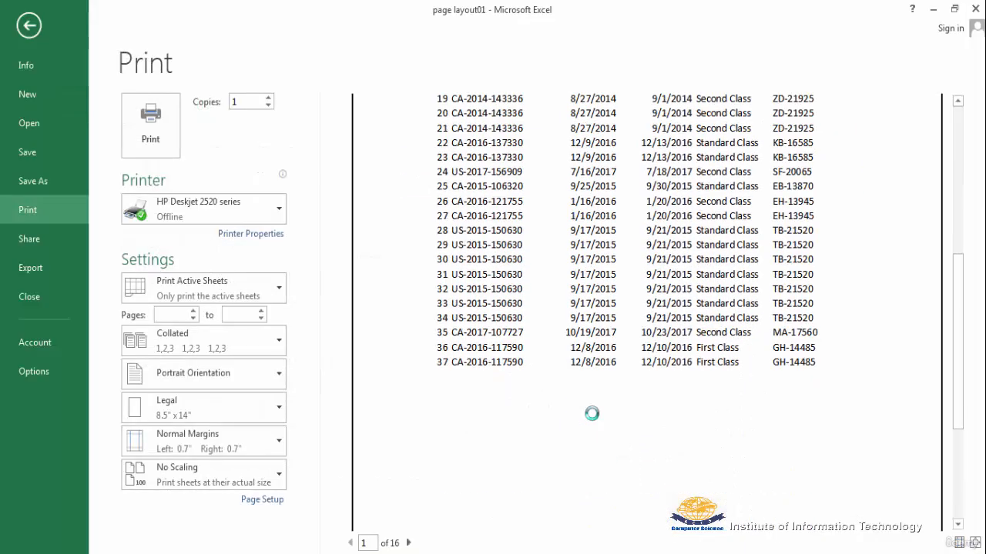
{"action": "scroll", "coordinate": [592, 413], "scroll_direction": "up", "scroll_amount": 6}
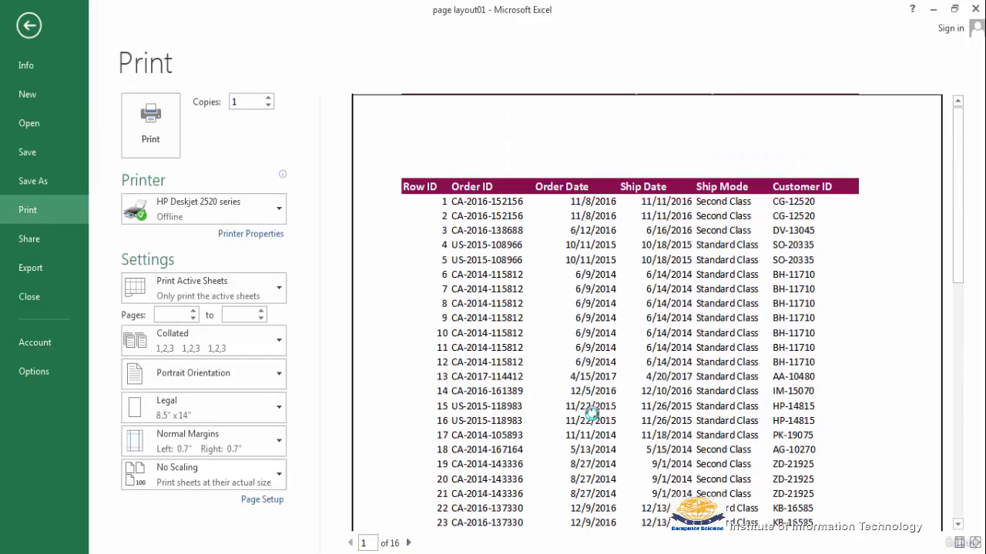
{"action": "scroll", "coordinate": [591, 414], "scroll_direction": "down", "scroll_amount": 6}
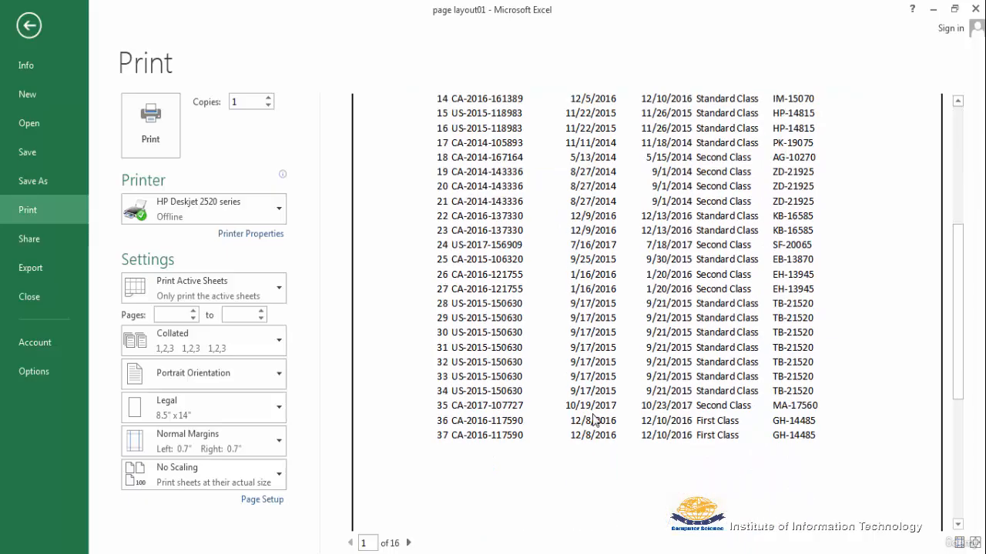
{"action": "scroll", "coordinate": [594, 421], "scroll_direction": "up", "scroll_amount": 1}
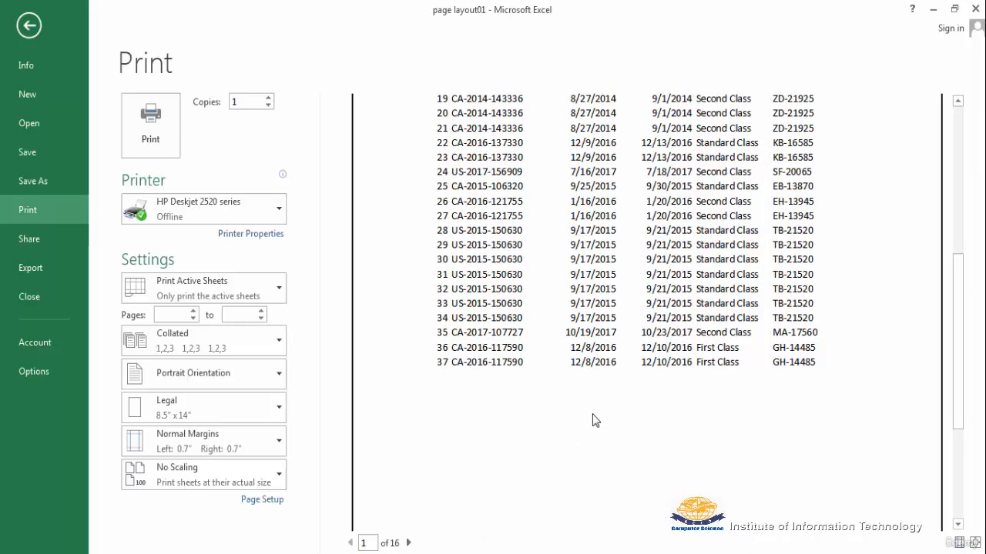
{"action": "scroll", "coordinate": [593, 420], "scroll_direction": "down", "scroll_amount": 8}
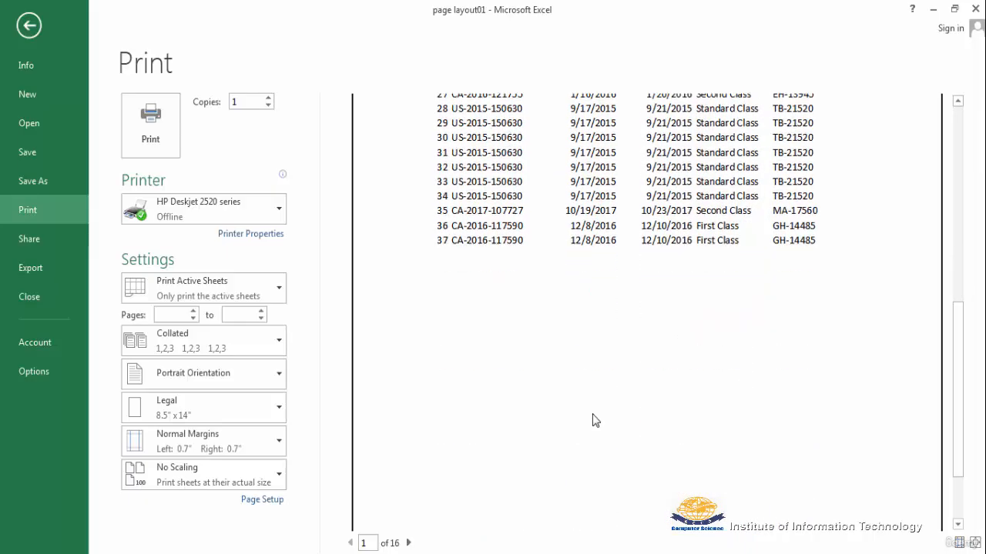
{"action": "scroll", "coordinate": [593, 420], "scroll_direction": "up", "scroll_amount": 10}
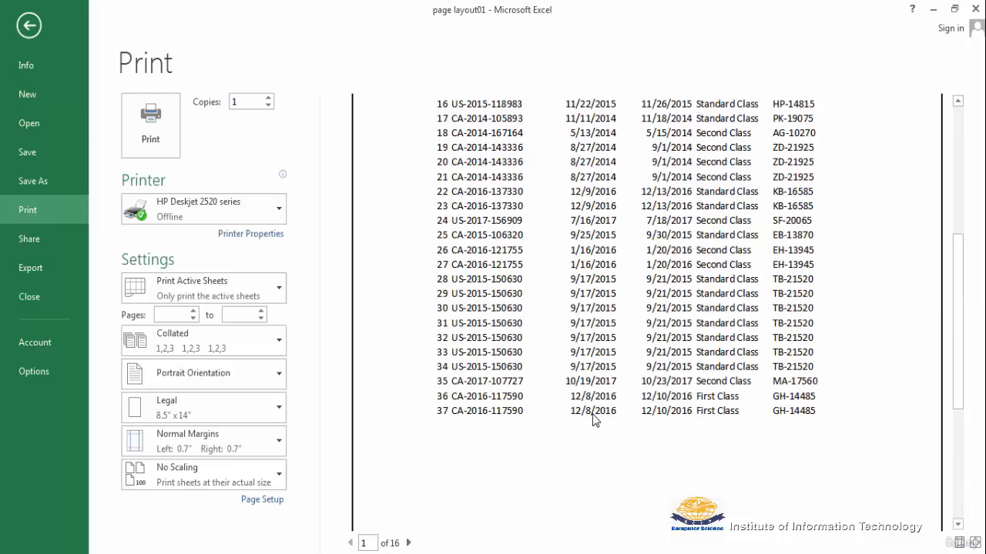
{"action": "key", "text": "Escape"}
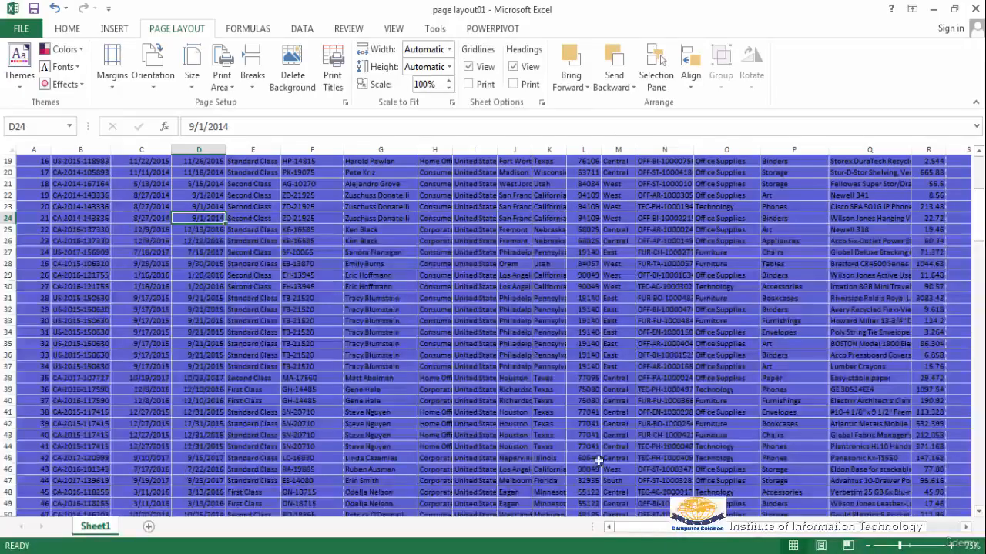
Open the print preview again and scroll up and down through the first page's rows.
{"action": "left_click", "coordinate": [21, 30]}
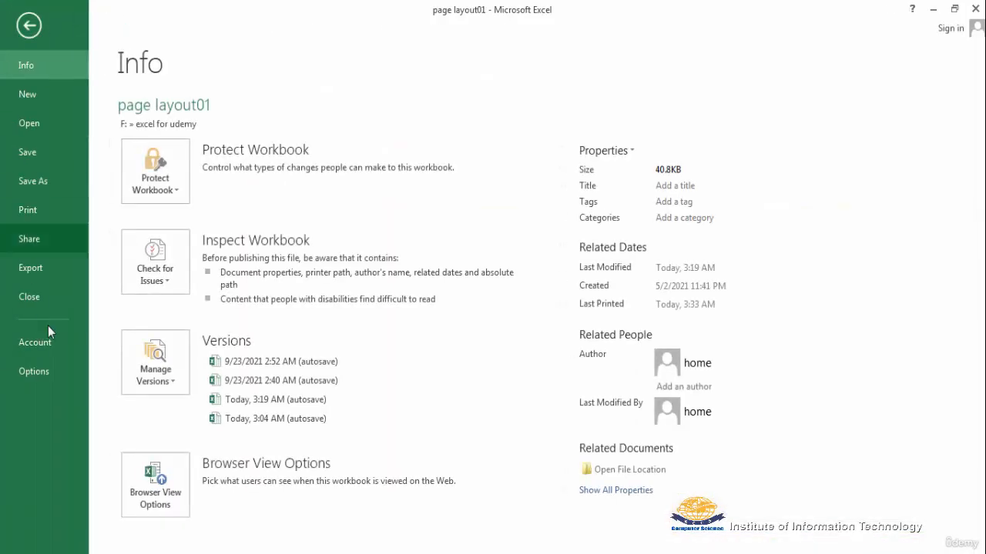
{"action": "left_click", "coordinate": [31, 211]}
{"action": "scroll", "coordinate": [556, 389], "scroll_direction": "down", "scroll_amount": 5}
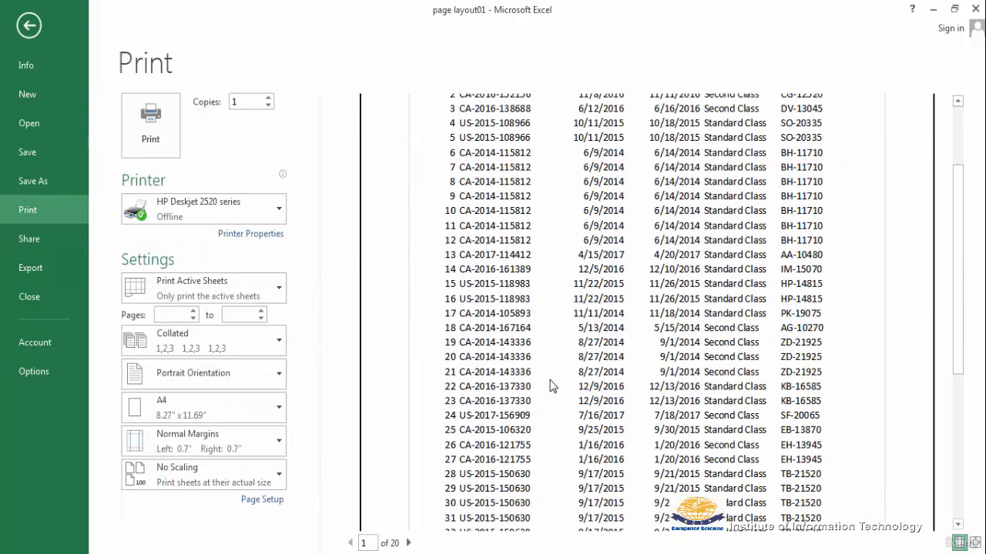
{"action": "scroll", "coordinate": [552, 389], "scroll_direction": "up", "scroll_amount": 2}
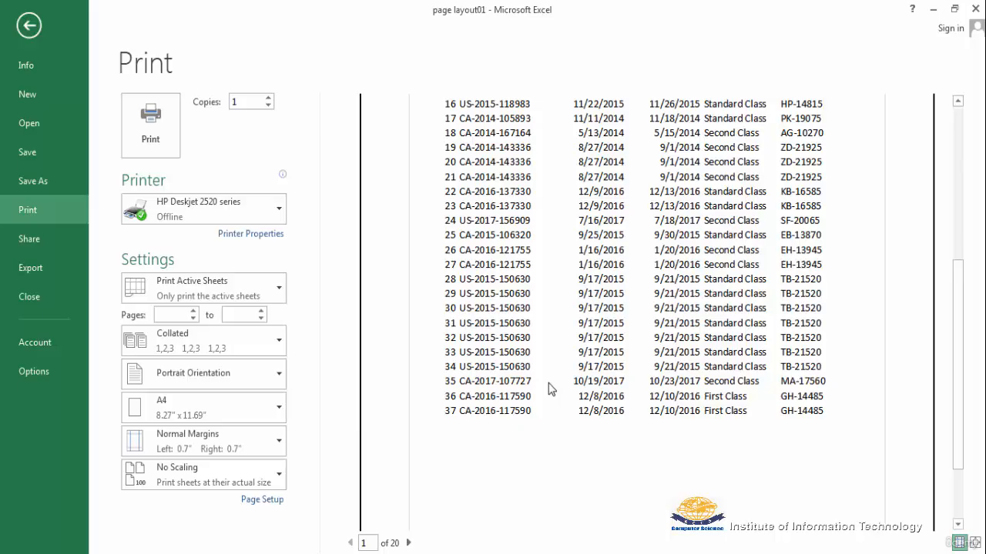
{"action": "scroll", "coordinate": [551, 389], "scroll_direction": "up", "scroll_amount": 9}
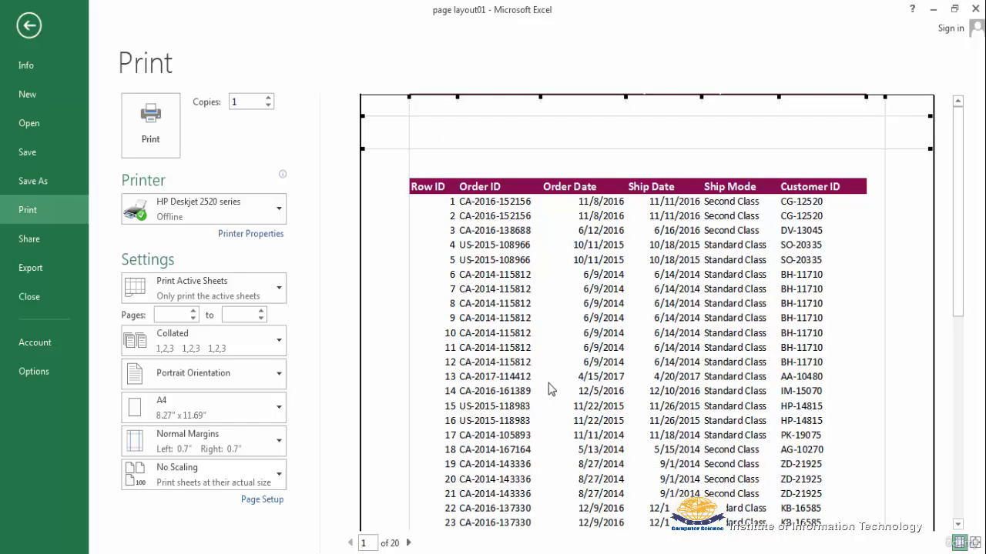
{"action": "scroll", "coordinate": [551, 389], "scroll_direction": "down", "scroll_amount": 7}
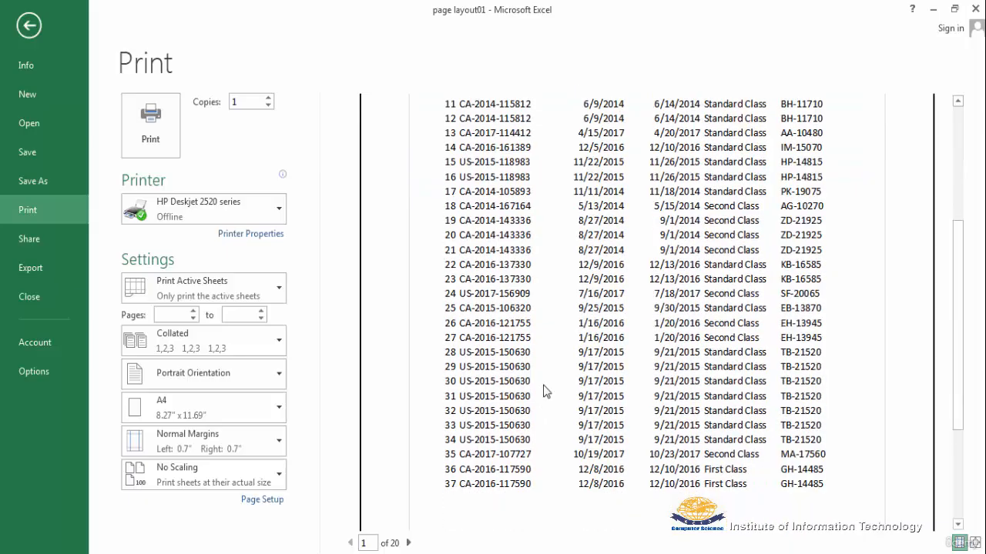
{"action": "scroll", "coordinate": [543, 392], "scroll_direction": "up", "scroll_amount": 3}
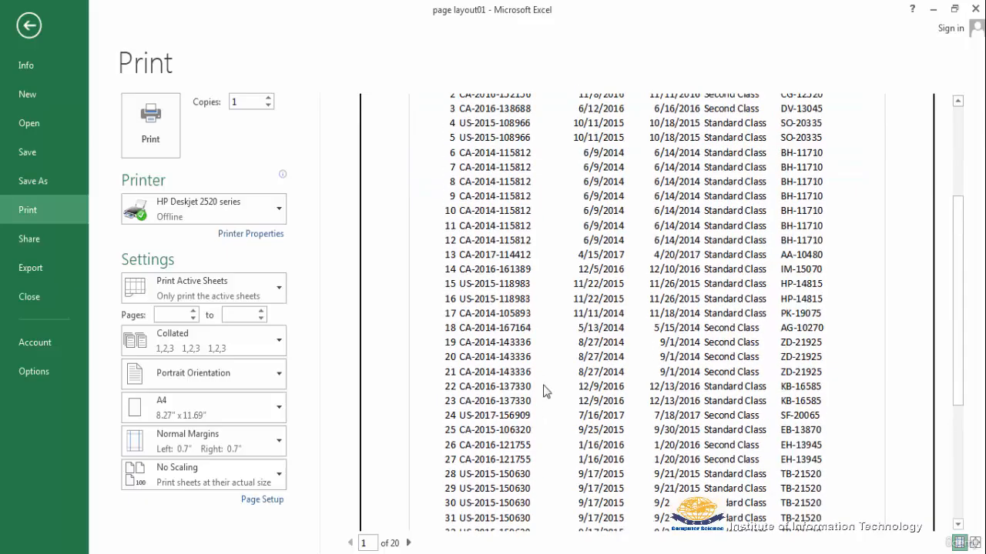
{"action": "scroll", "coordinate": [543, 391], "scroll_direction": "down", "scroll_amount": 4}
{"action": "scroll", "coordinate": [543, 391], "scroll_direction": "down", "scroll_amount": 2}
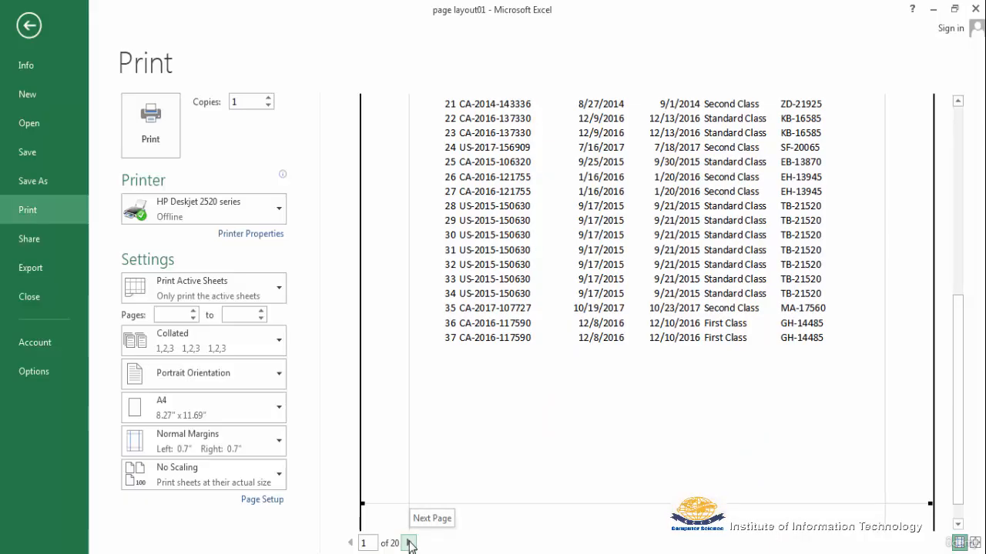
{"action": "key", "text": "Escape"}
Remove the page break above row 41.
{"action": "scroll", "coordinate": [305, 428], "scroll_direction": "down", "scroll_amount": 2}
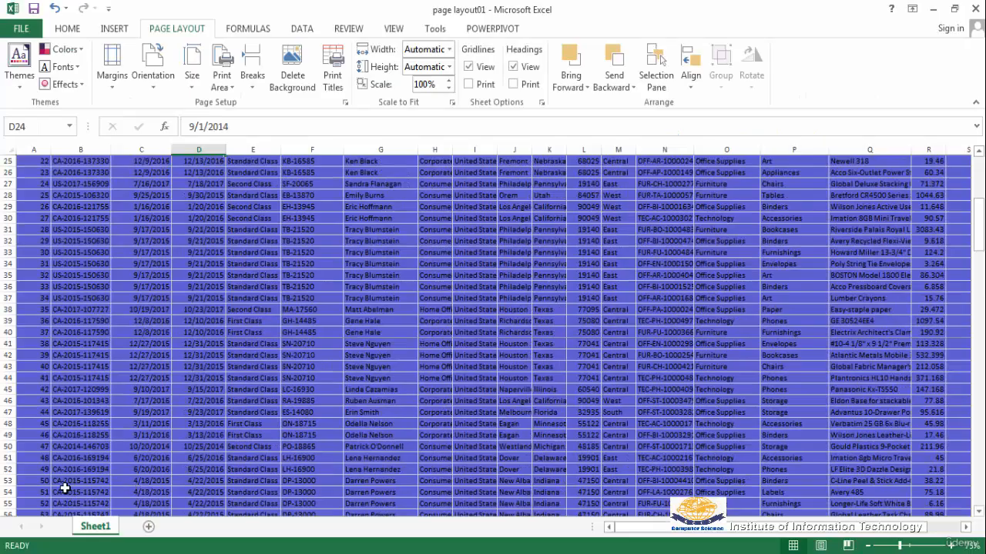
{"action": "left_click", "coordinate": [38, 345]}
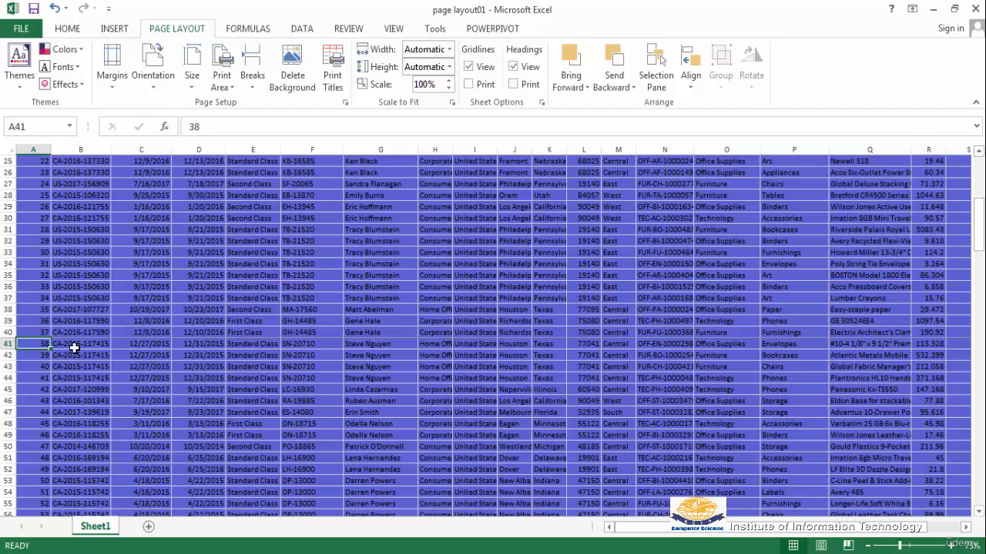
{"action": "key", "text": "Tab"}
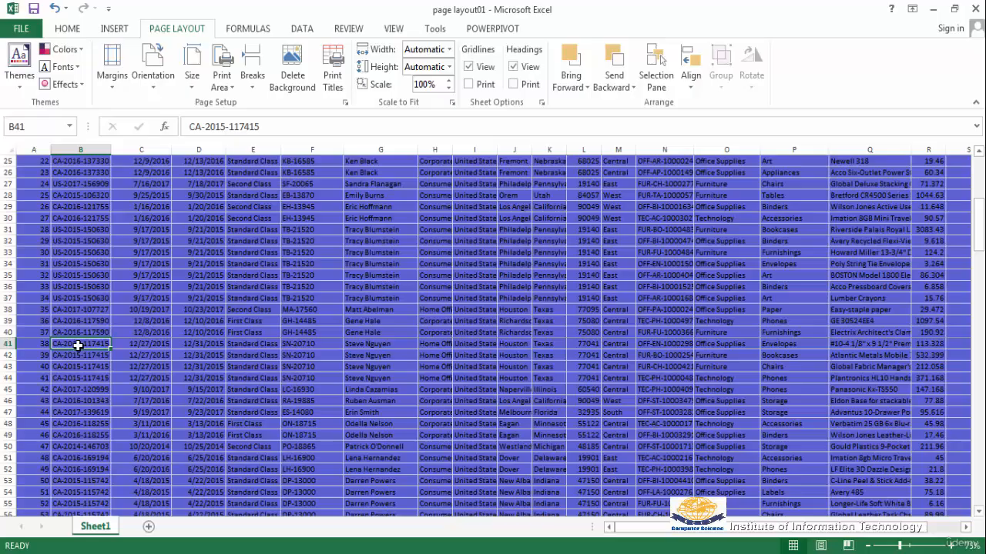
{"action": "left_click", "coordinate": [253, 91]}
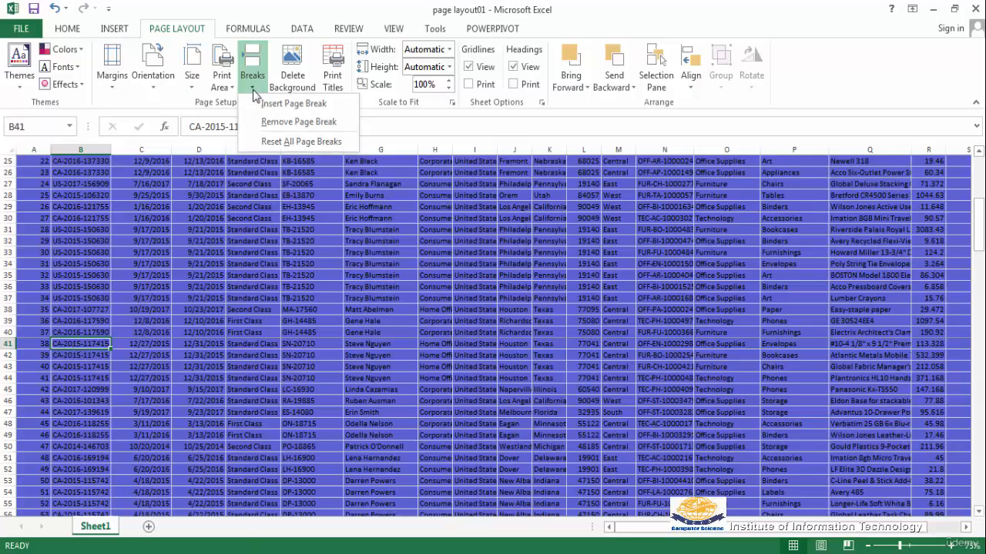
{"action": "left_click", "coordinate": [299, 122]}
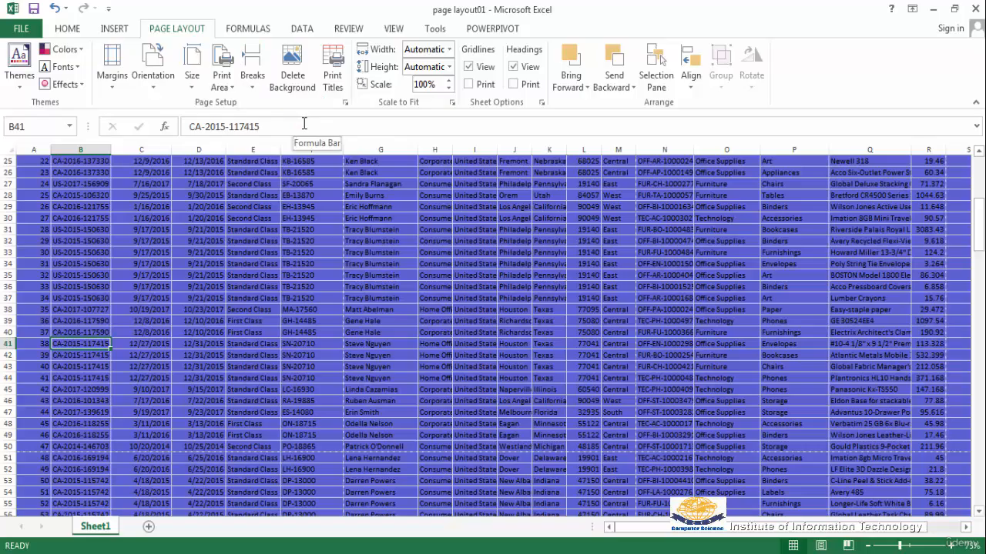
Preview the printout to check the first page after removing the page break.
{"action": "left_click", "coordinate": [25, 31]}
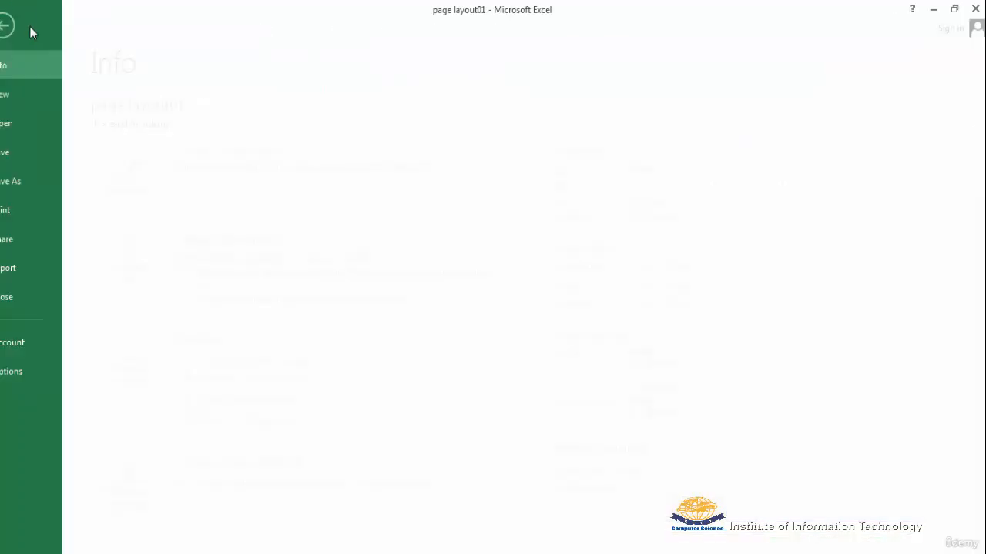
{"action": "left_click", "coordinate": [27, 210]}
{"action": "scroll", "coordinate": [481, 397], "scroll_direction": "down", "scroll_amount": 5}
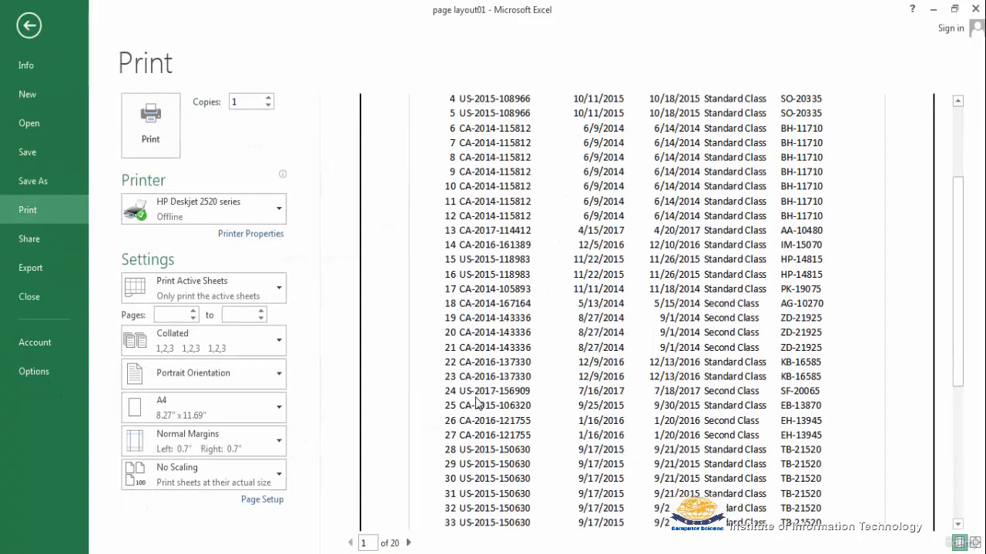
{"action": "scroll", "coordinate": [477, 402], "scroll_direction": "down", "scroll_amount": 5}
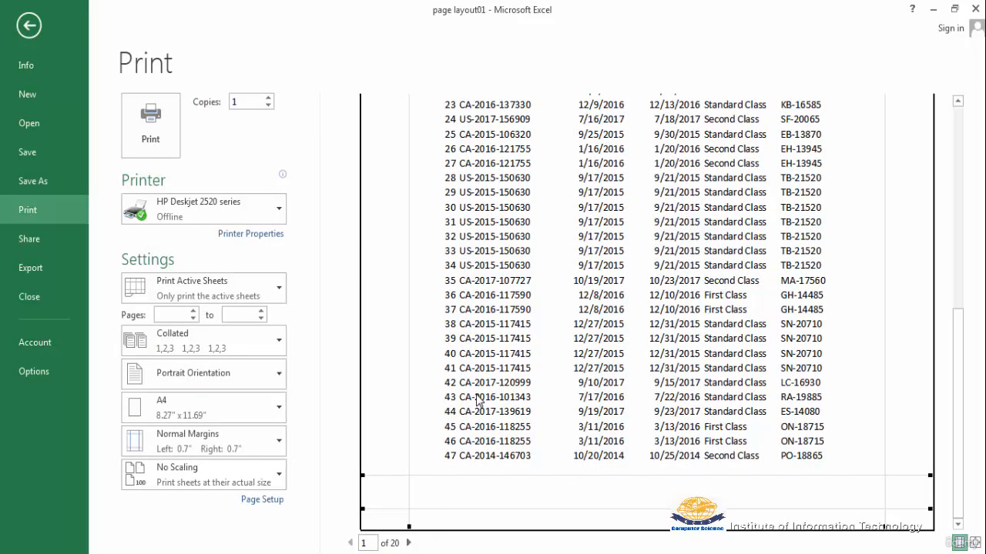
{"action": "scroll", "coordinate": [476, 398], "scroll_direction": "up", "scroll_amount": 6}
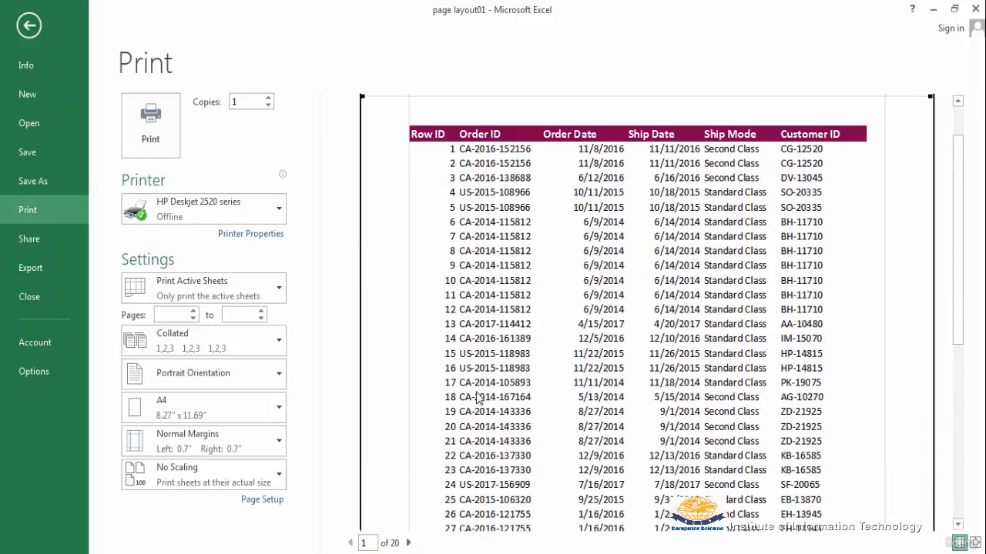
{"action": "key", "text": "Escape"}
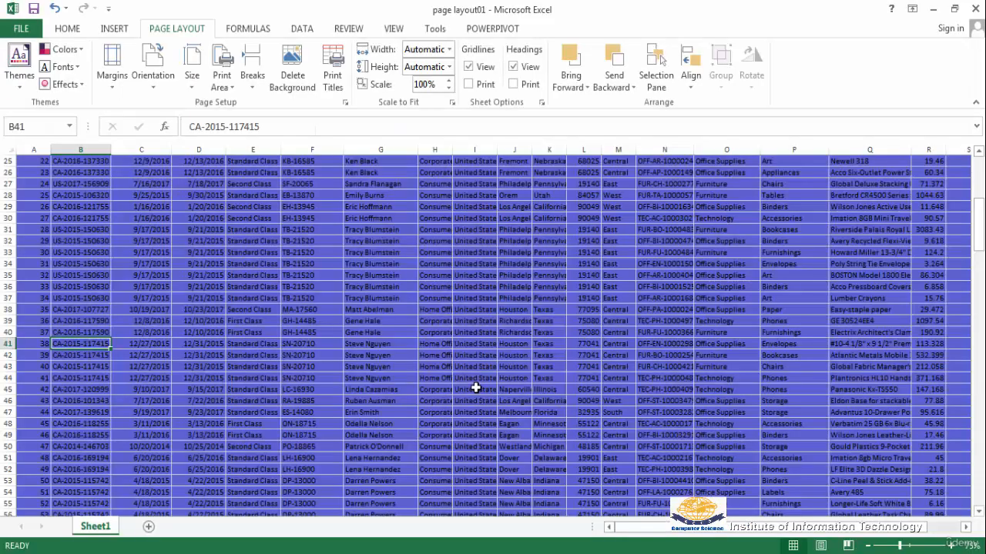
Reset all page breaks on the sheet.
{"action": "scroll", "coordinate": [476, 388], "scroll_direction": "up", "scroll_amount": 8}
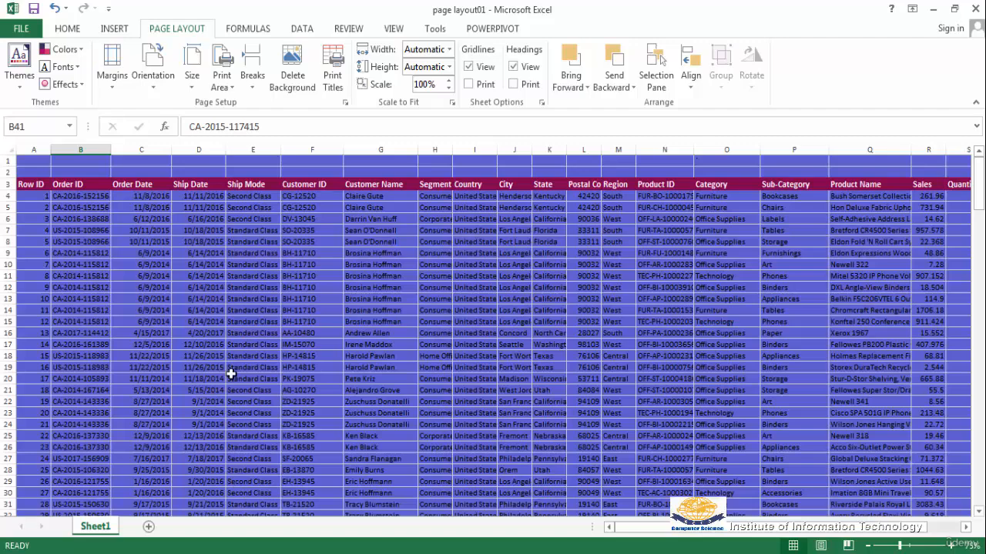
{"action": "left_click", "coordinate": [235, 162]}
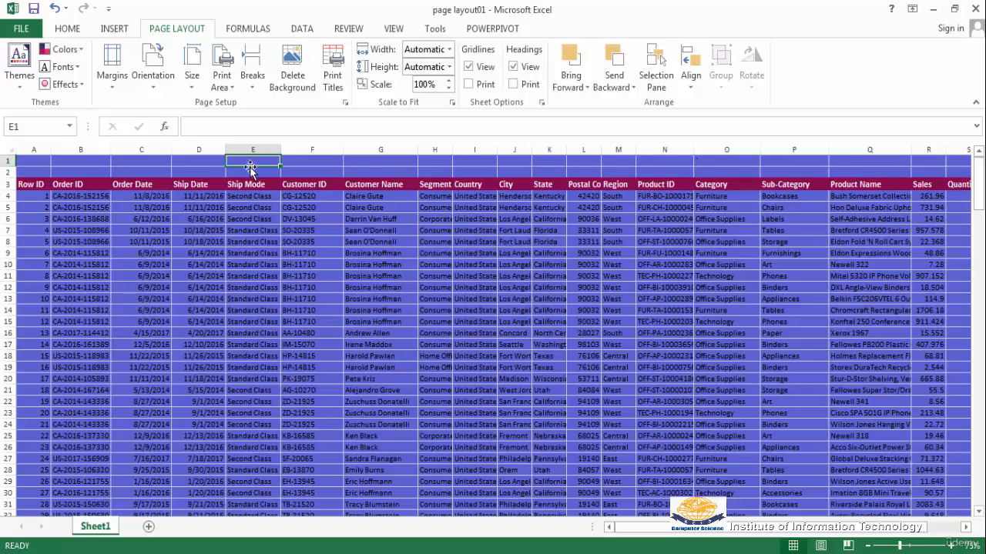
{"action": "left_click", "coordinate": [252, 91]}
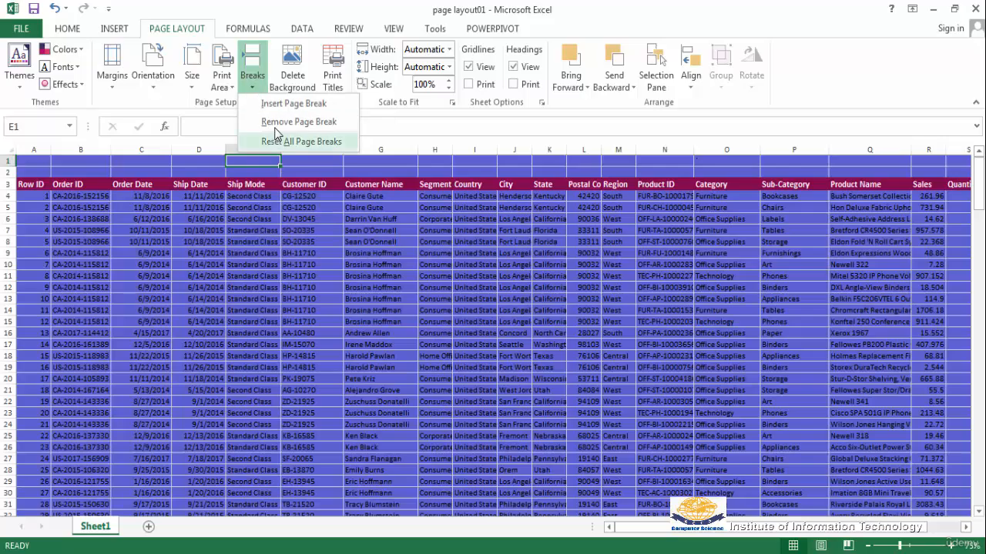
{"action": "left_click", "coordinate": [286, 103]}
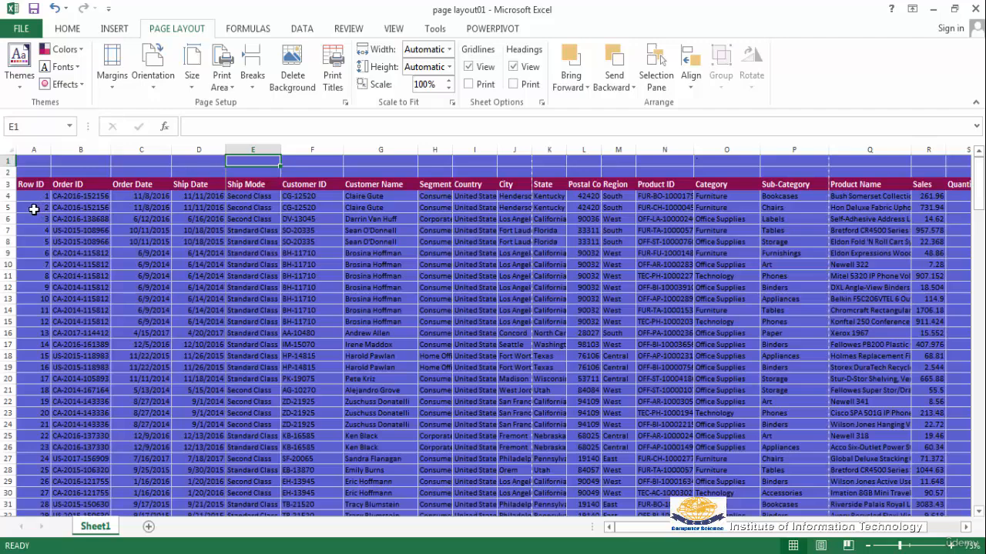
Open the print preview and page forward through the printout pages, then close the preview.
{"action": "left_click", "coordinate": [20, 28]}
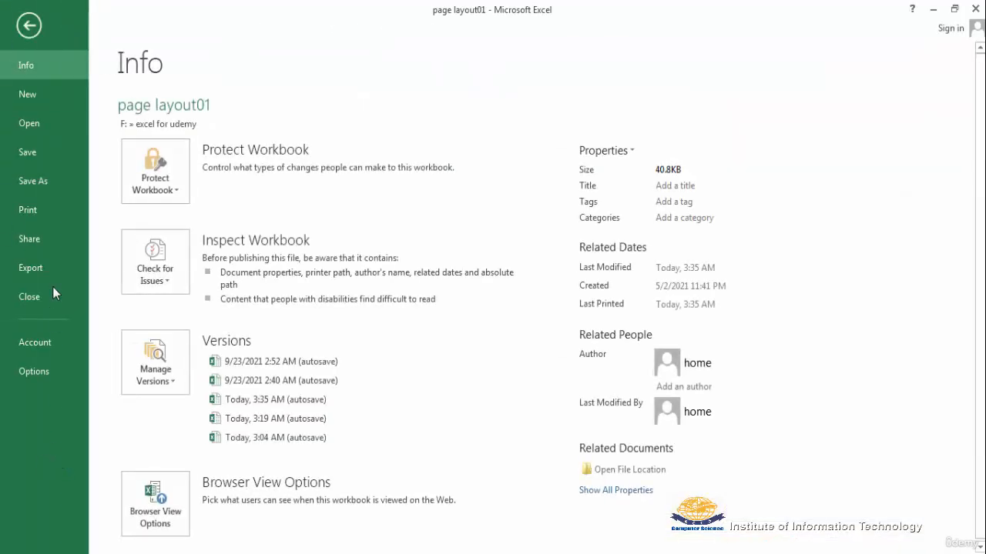
{"action": "left_click", "coordinate": [30, 212]}
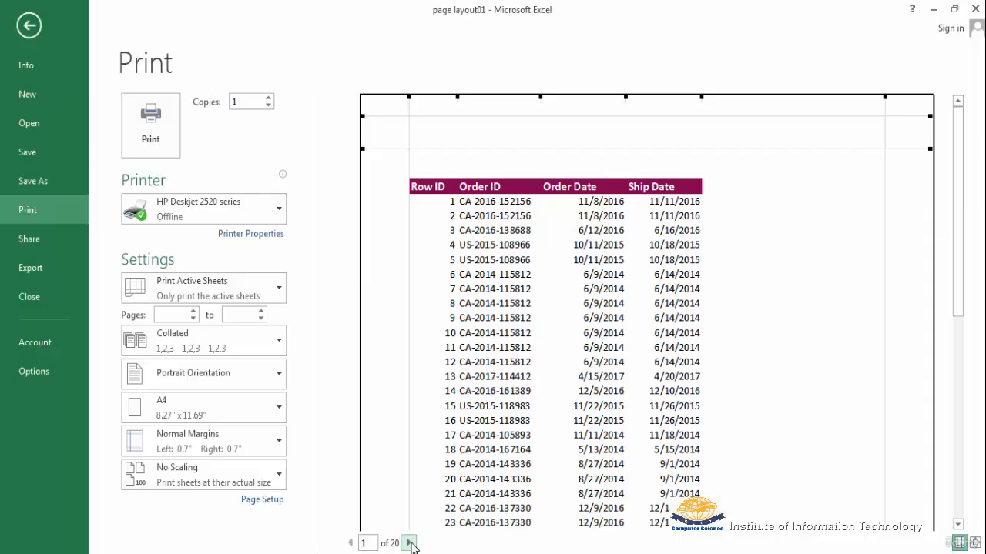
{"action": "left_click", "coordinate": [409, 543]}
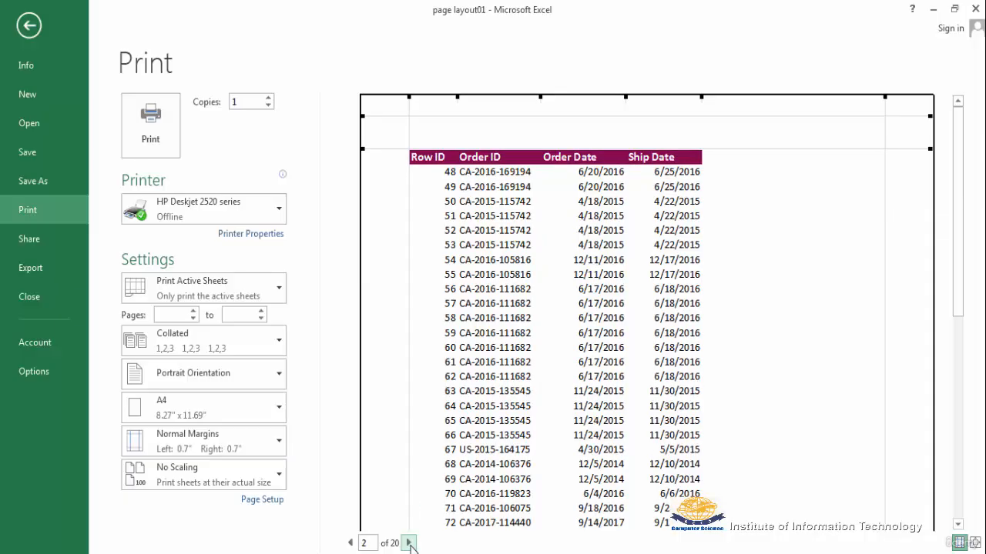
{"action": "left_click", "coordinate": [409, 543]}
{"action": "left_click", "coordinate": [409, 543]}
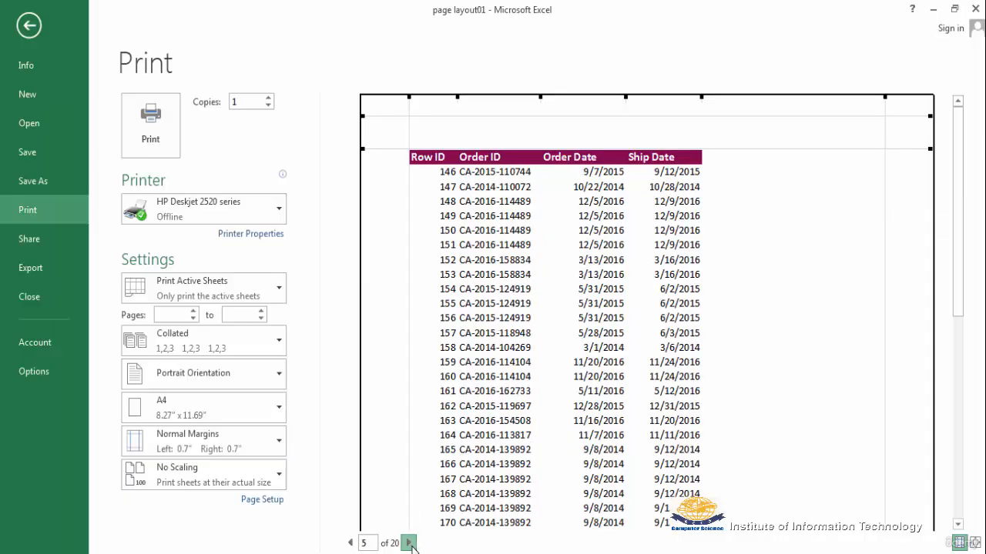
{"action": "left_click", "coordinate": [409, 543]}
{"action": "left_click", "coordinate": [409, 543]}
{"action": "left_click", "coordinate": [409, 543]}
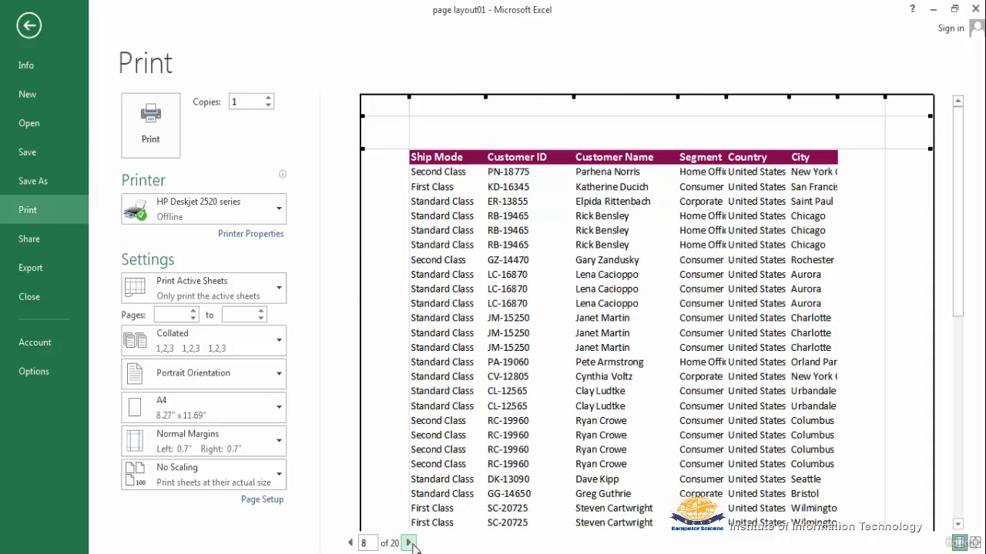
{"action": "key", "text": "Escape"}
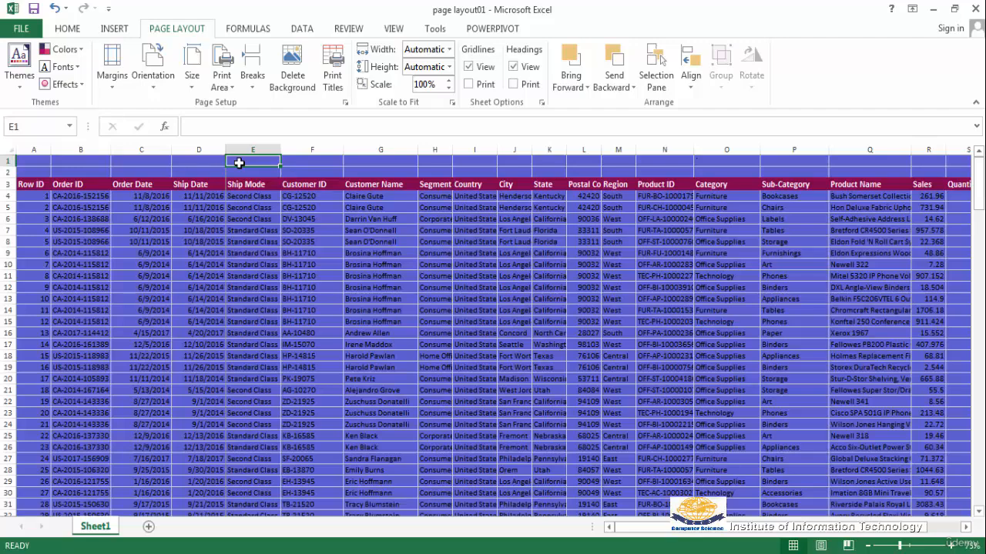
Insert a vertical page break to the left of column C from cell C1.
{"action": "left_click", "coordinate": [252, 85]}
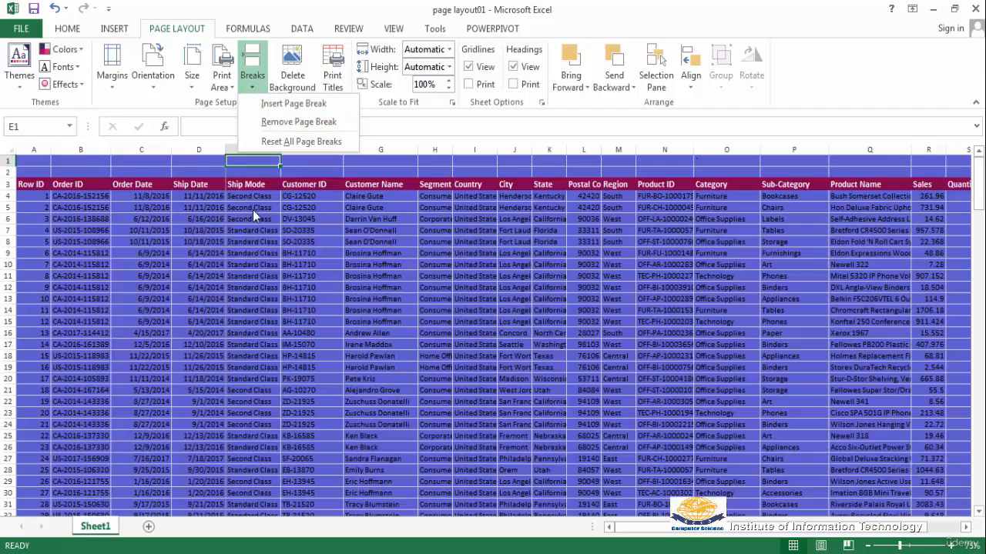
{"action": "left_click", "coordinate": [279, 123]}
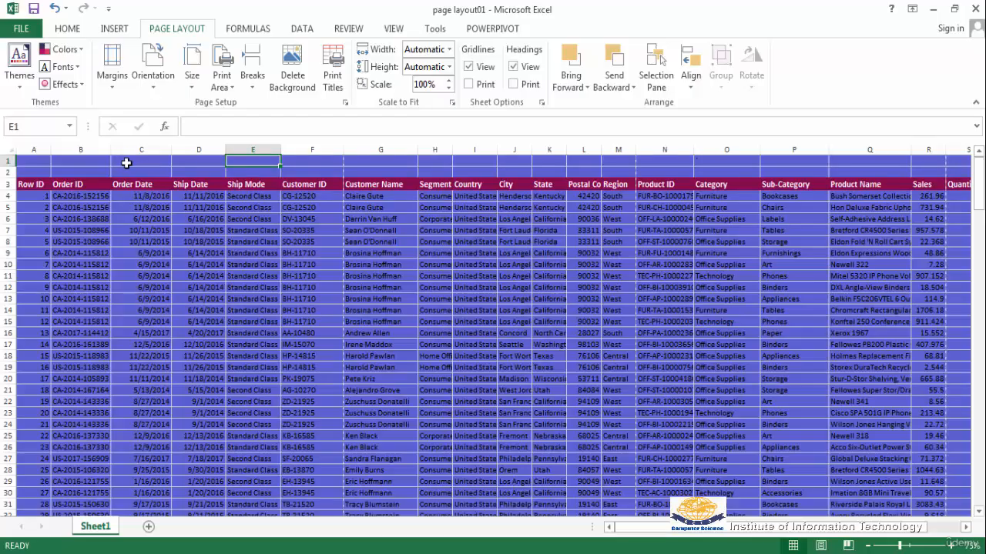
{"action": "left_click", "coordinate": [126, 163]}
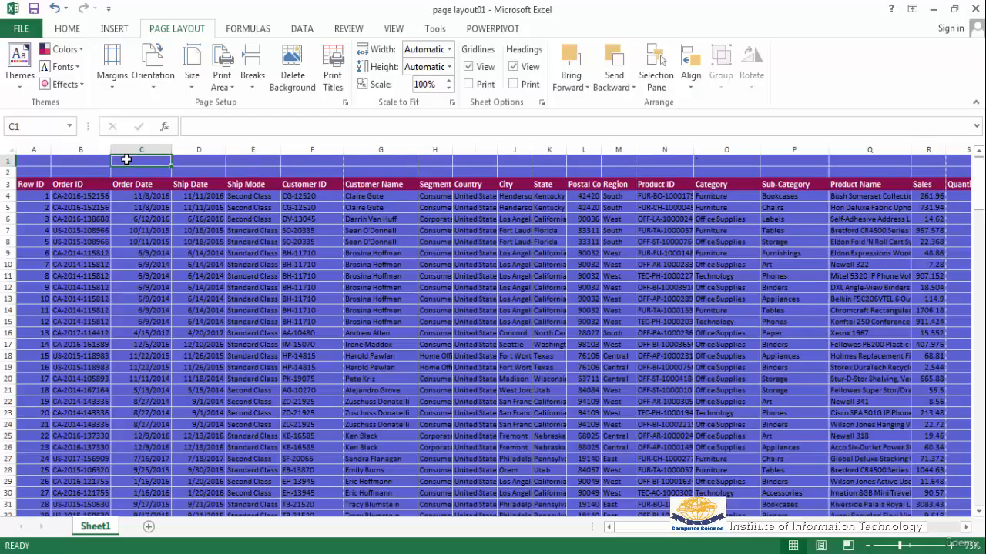
{"action": "left_click", "coordinate": [252, 74]}
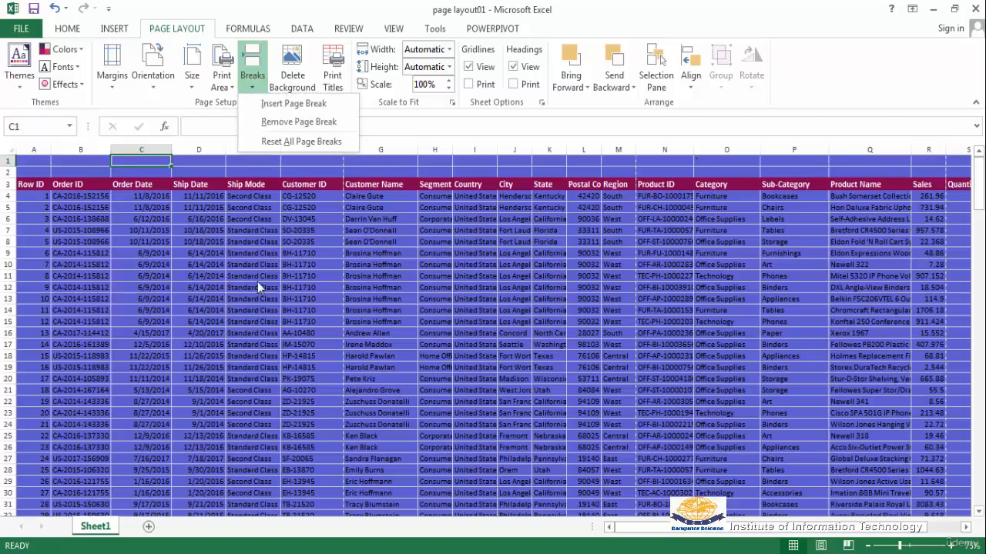
{"action": "left_click", "coordinate": [296, 107]}
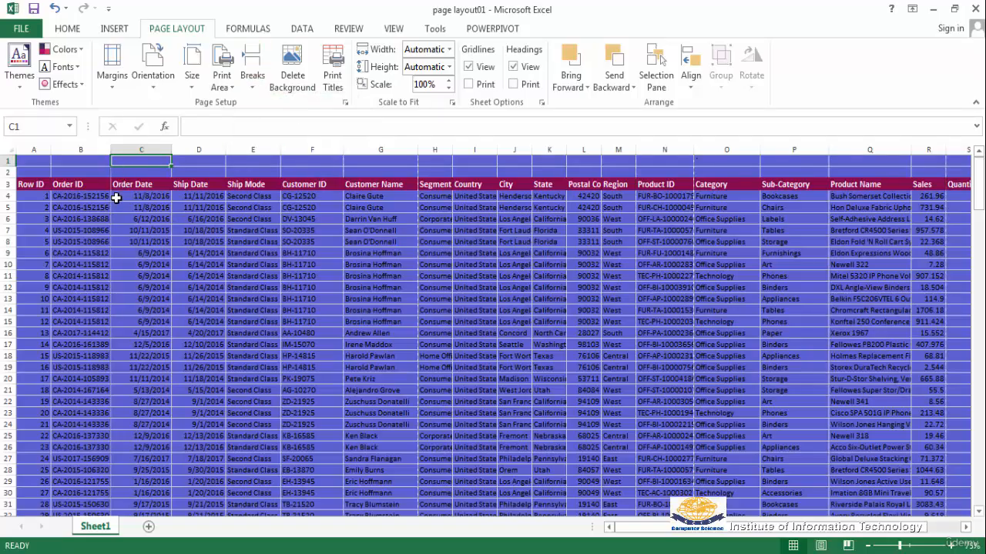
Preview the printout to check which columns appear on the first page after the vertical break.
{"action": "left_click", "coordinate": [58, 263]}
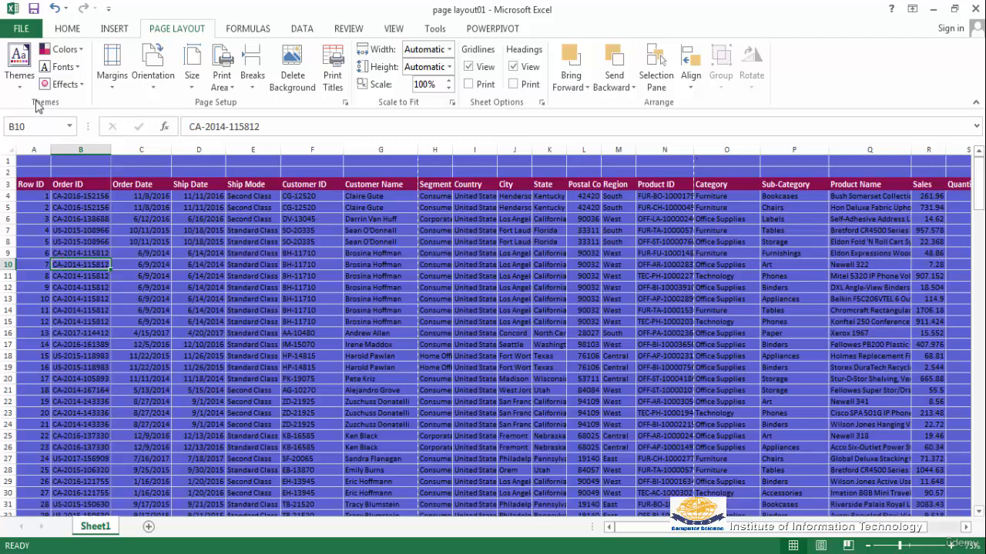
{"action": "left_click", "coordinate": [23, 37]}
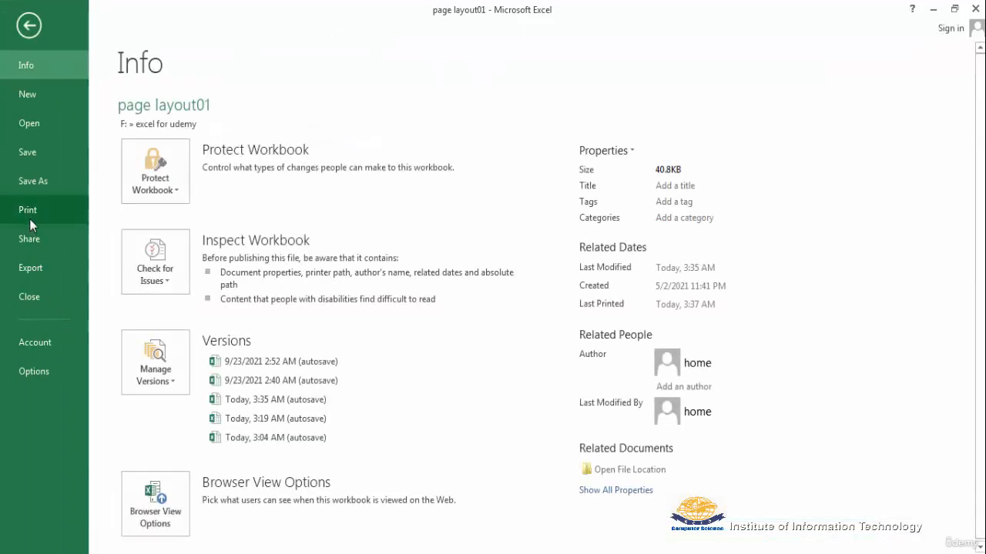
{"action": "left_click", "coordinate": [28, 216]}
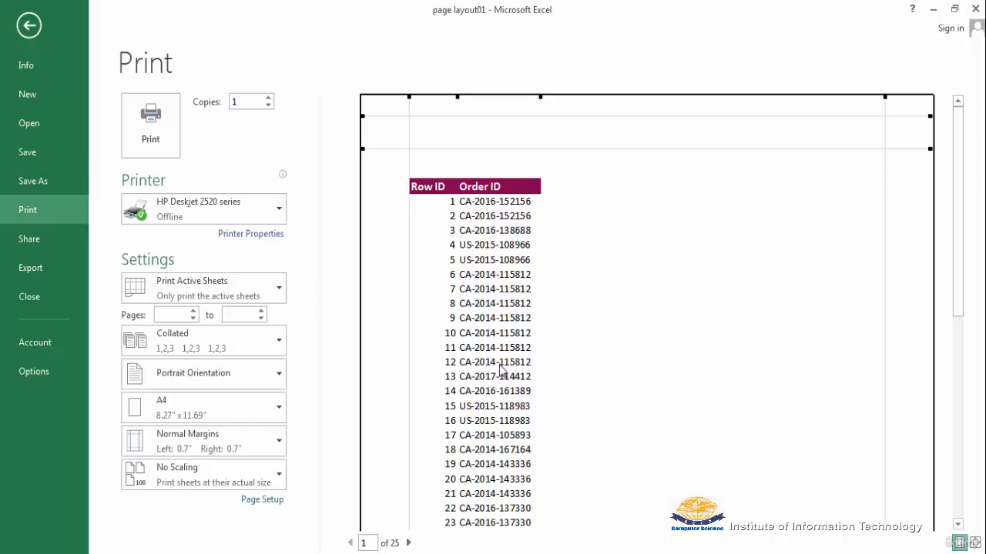
{"action": "key", "text": "Escape"}
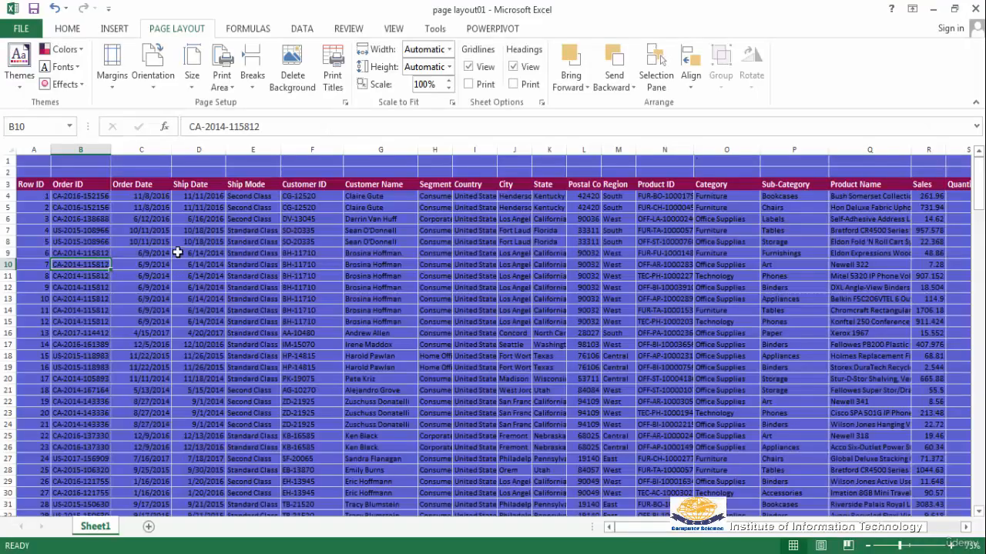
Remove the vertical page break before column C.
{"action": "left_click", "coordinate": [114, 168]}
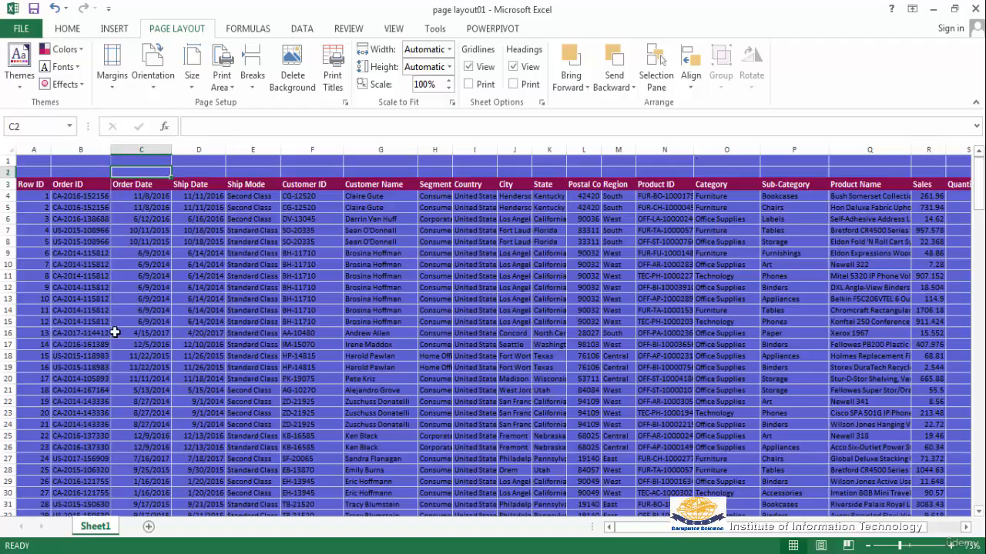
{"action": "left_click", "coordinate": [252, 86]}
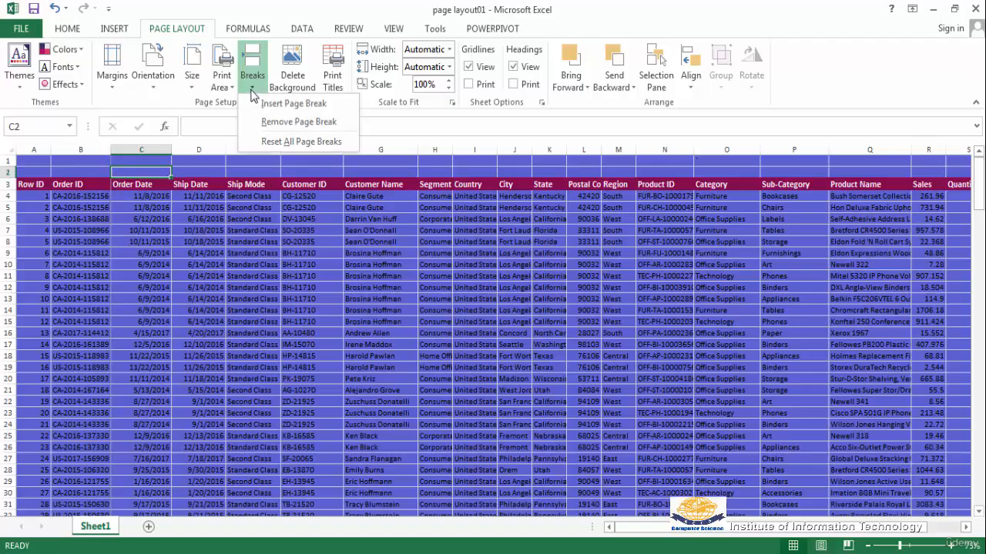
{"action": "left_click", "coordinate": [291, 123]}
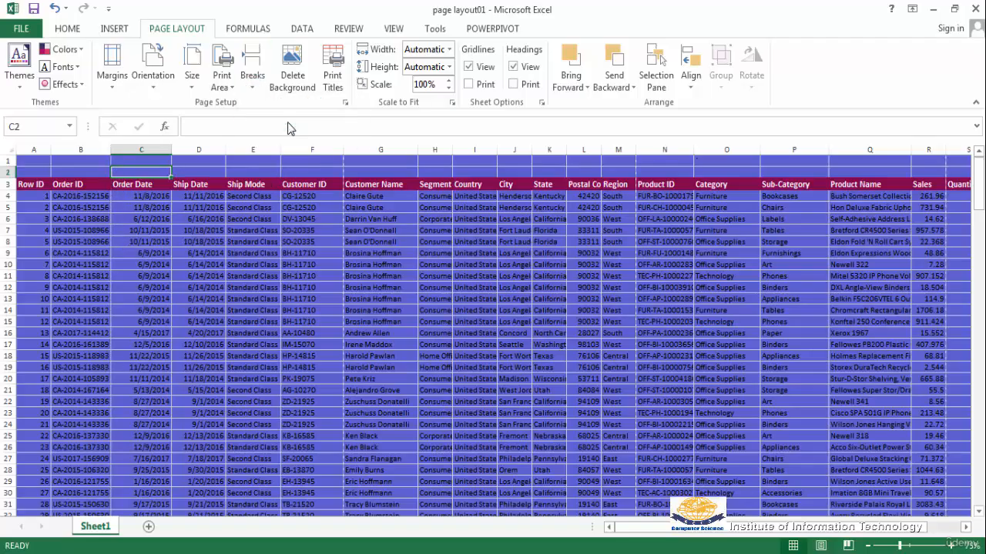